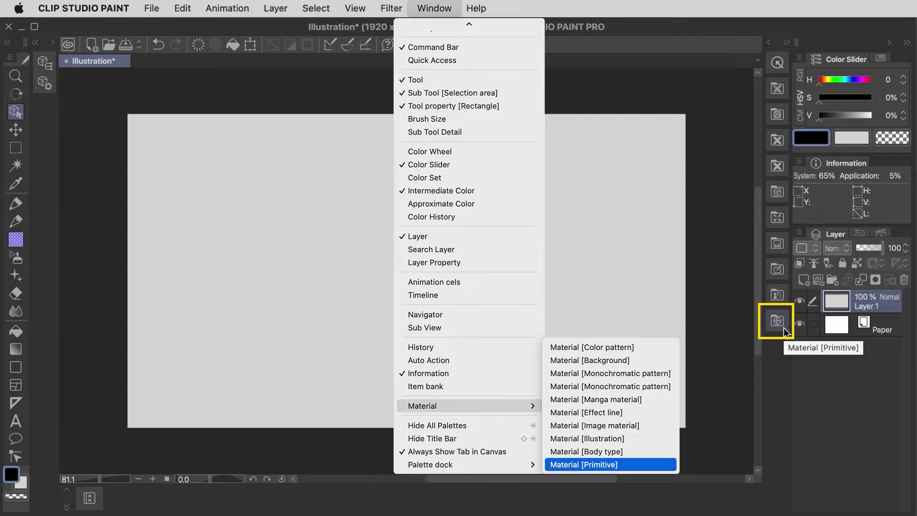
Open the Material [Primitive] palette and browse its Billboard, Plane, Cube, Sphere, Prism and Pyramid thumbnails
click(777, 320)
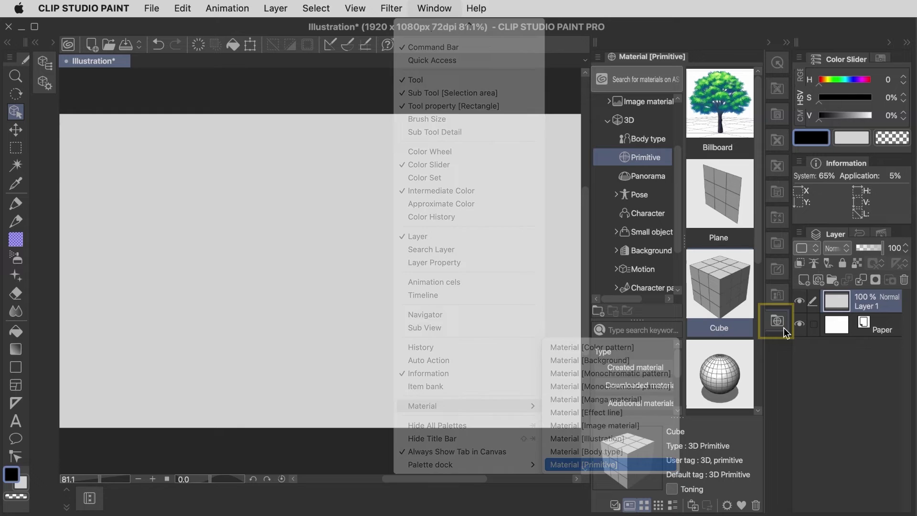
scroll(756, 206, down, 5)
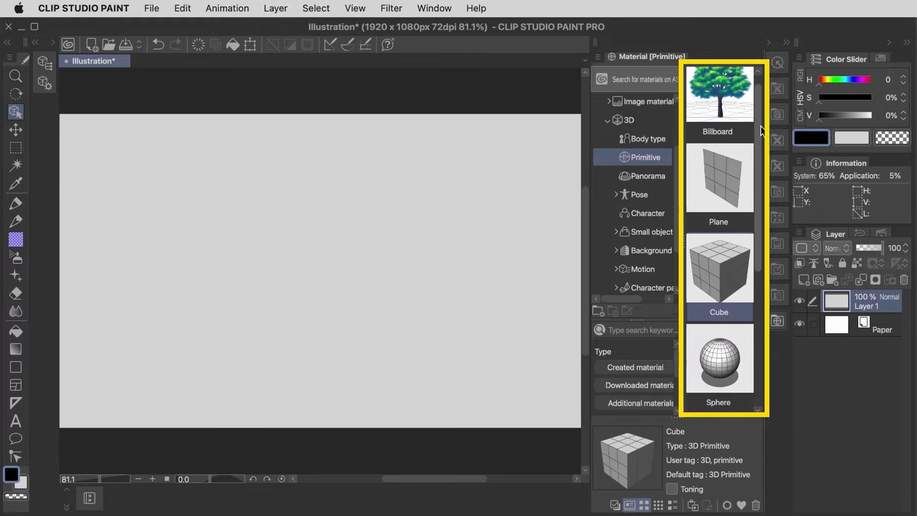
scroll(756, 207, down, 2)
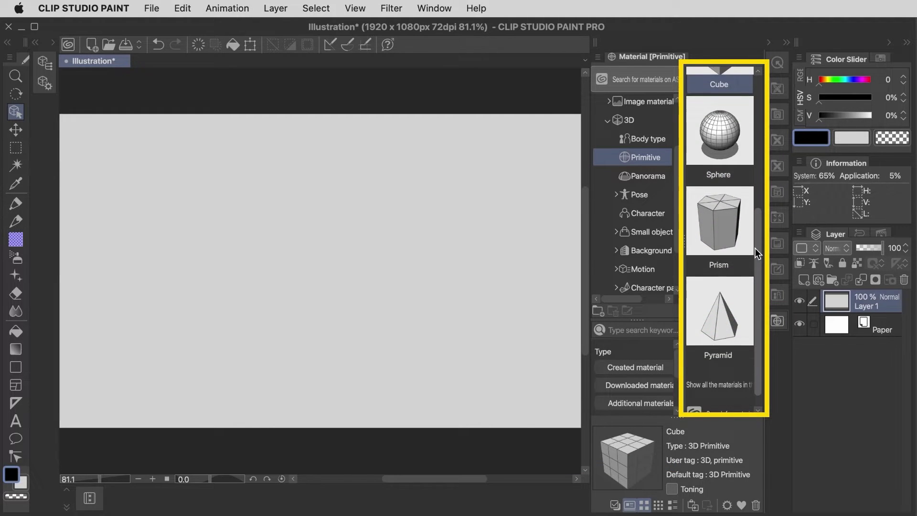
scroll(760, 196, up, 3)
scroll(760, 167, up, 4)
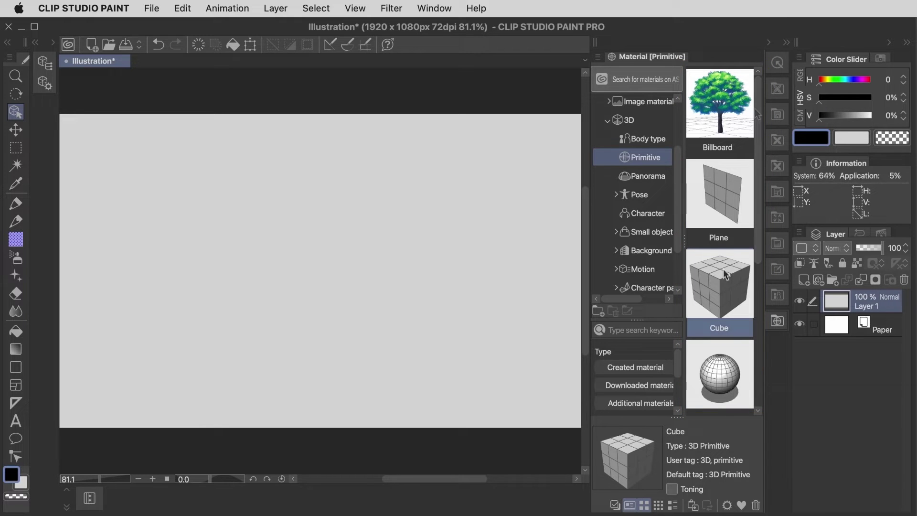
Drop a Cube primitive on the canvas, view it from above, then move and rotate it
drag(740, 271, 314, 312)
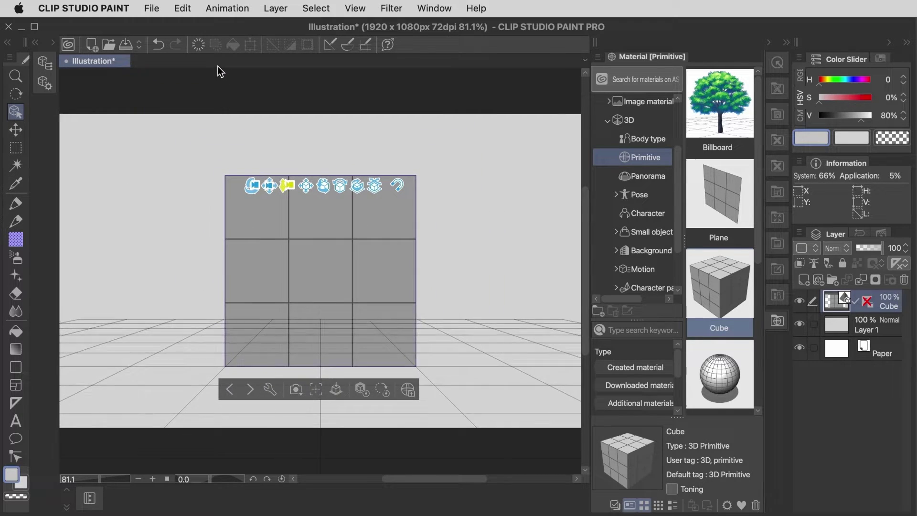
drag(249, 183, 313, 229)
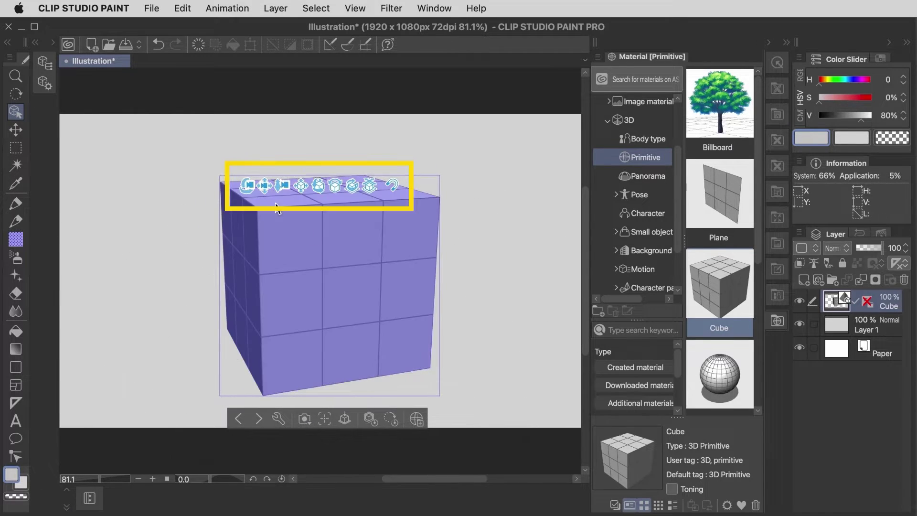
drag(265, 187, 276, 127)
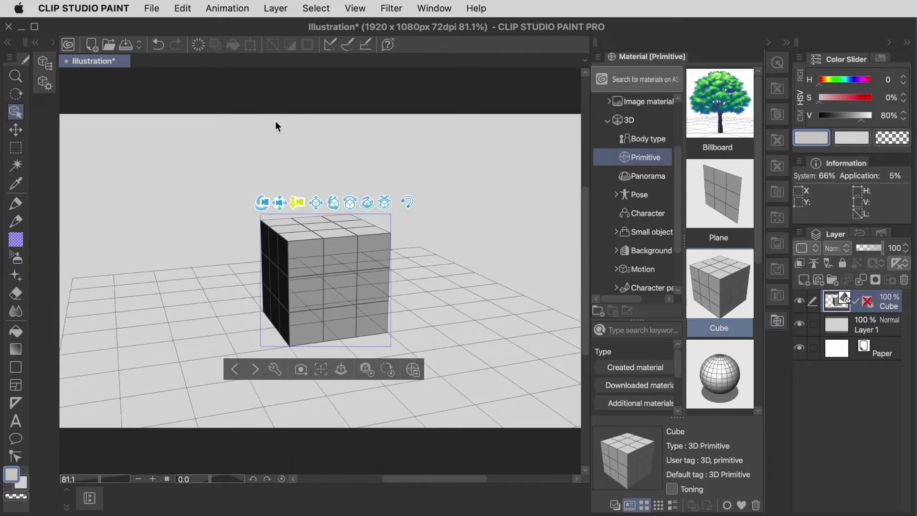
mouse_move(268, 207)
mouse_down()
mouse_move(223, 202)
mouse_move(260, 195)
mouse_move(274, 232)
mouse_up()
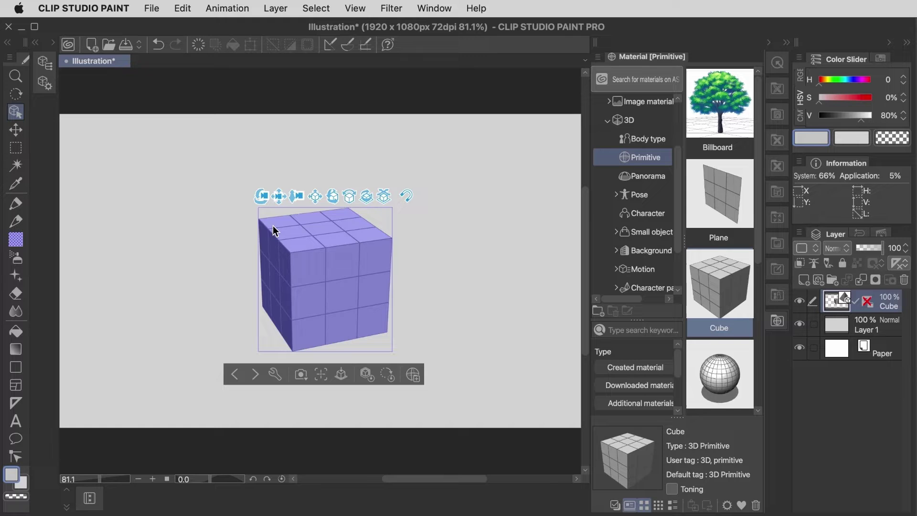
mouse_move(313, 201)
mouse_down()
mouse_move(334, 171)
mouse_move(401, 152)
mouse_move(313, 200)
mouse_move(347, 196)
mouse_move(497, 125)
mouse_move(220, 317)
mouse_move(403, 311)
mouse_move(234, 356)
mouse_move(339, 319)
mouse_up()
mouse_move(351, 192)
mouse_down()
mouse_move(309, 241)
mouse_move(337, 203)
mouse_move(363, 198)
mouse_move(320, 210)
mouse_move(348, 186)
mouse_up()
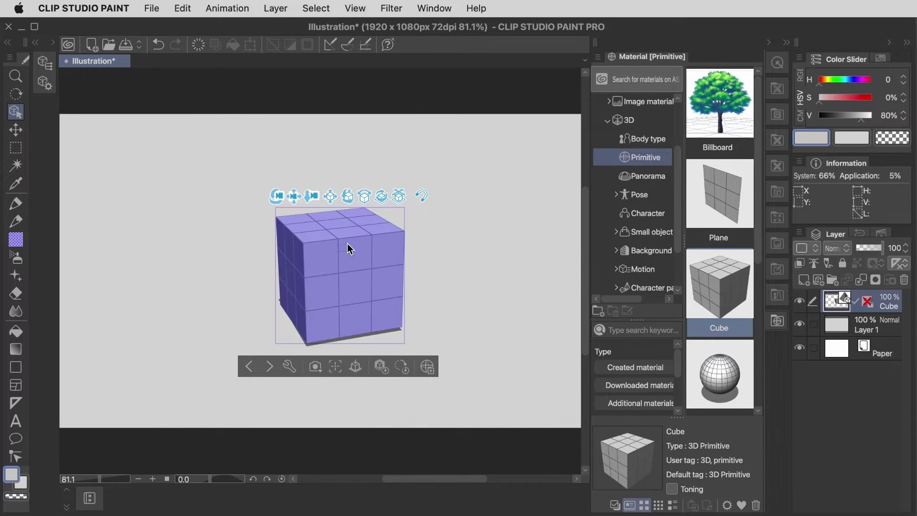
Slide the cube left along the ground and tilt it back nearly upright
click(352, 273)
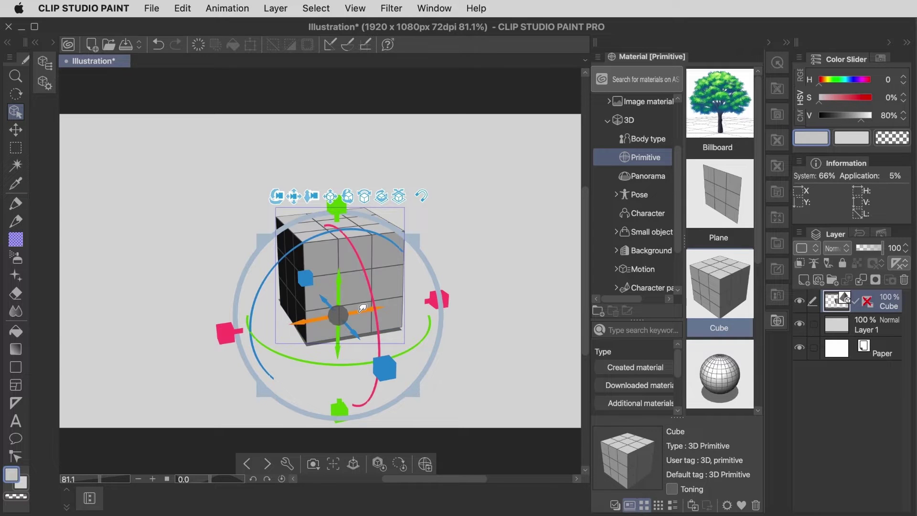
drag(363, 308, 338, 317)
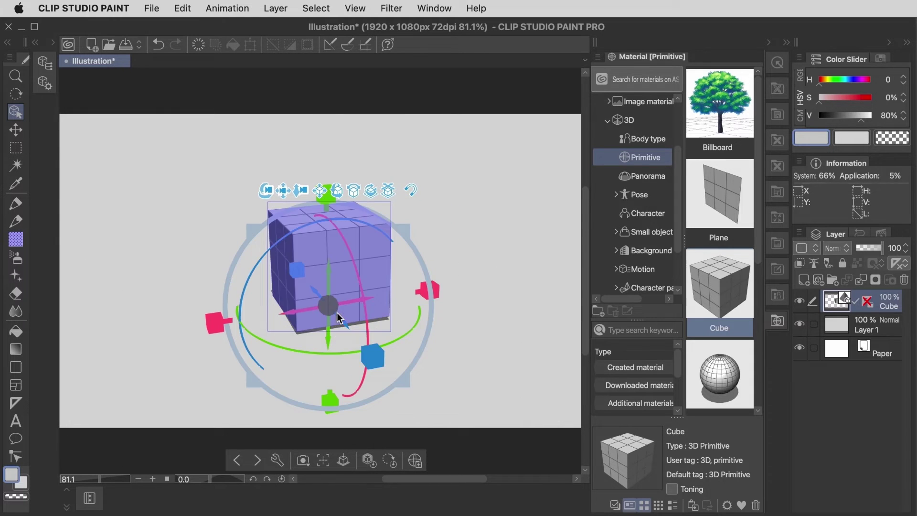
drag(334, 282, 333, 306)
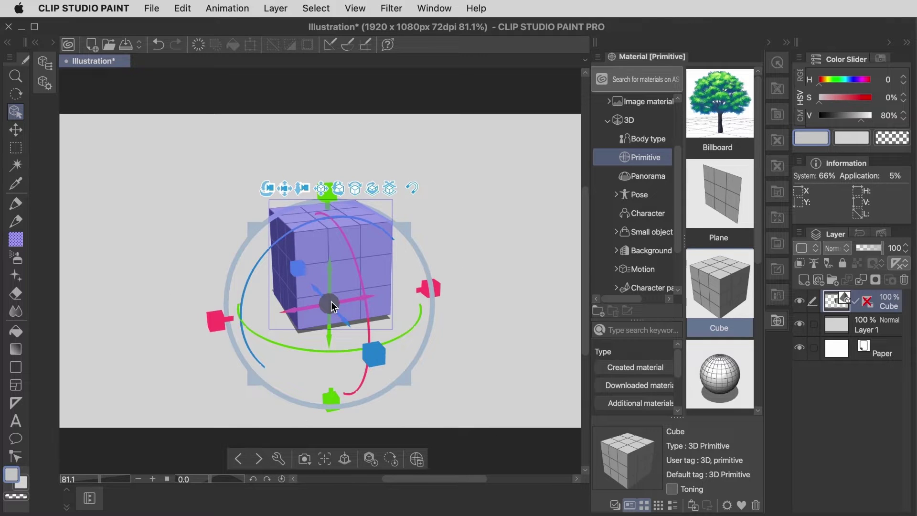
mouse_move(296, 262)
mouse_down()
mouse_move(339, 230)
mouse_move(282, 251)
mouse_up()
mouse_move(267, 332)
mouse_down()
mouse_move(290, 339)
mouse_move(267, 338)
mouse_up()
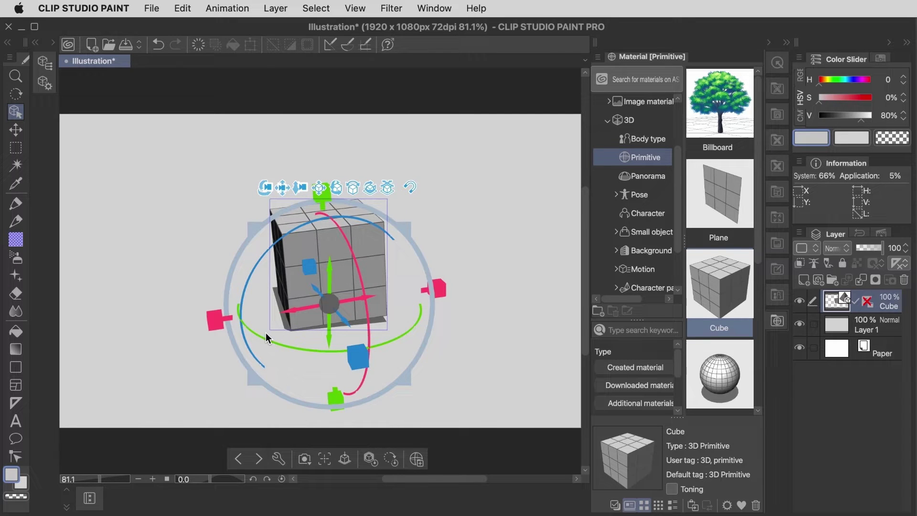
Stretch the cube wider and taller, then scale the whole cube up greatly
drag(442, 289, 496, 265)
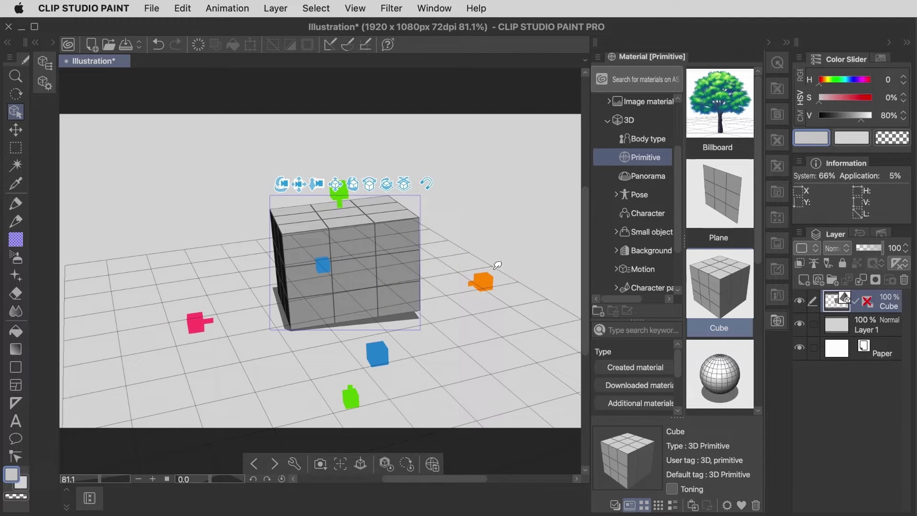
drag(340, 193, 333, 175)
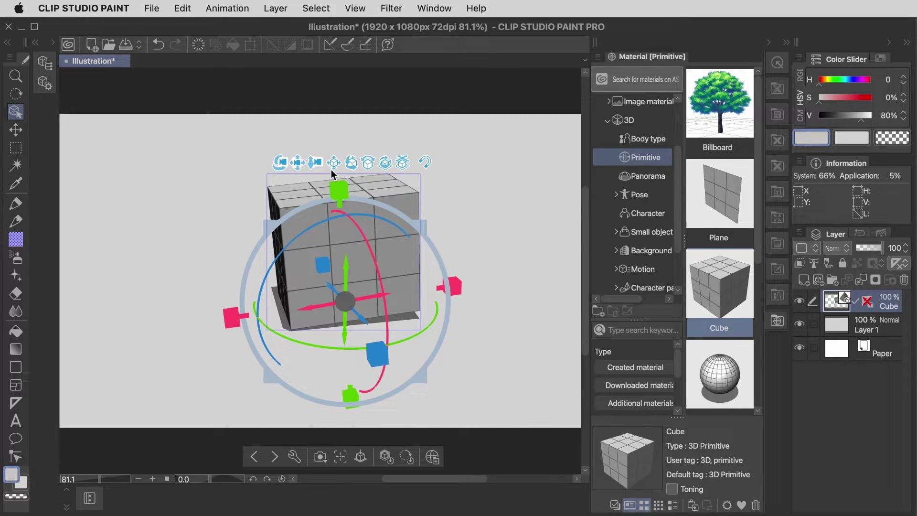
drag(415, 233, 372, 249)
Turn the cube about its vertical axis and raise the second cube to stack on the first
drag(304, 337, 327, 346)
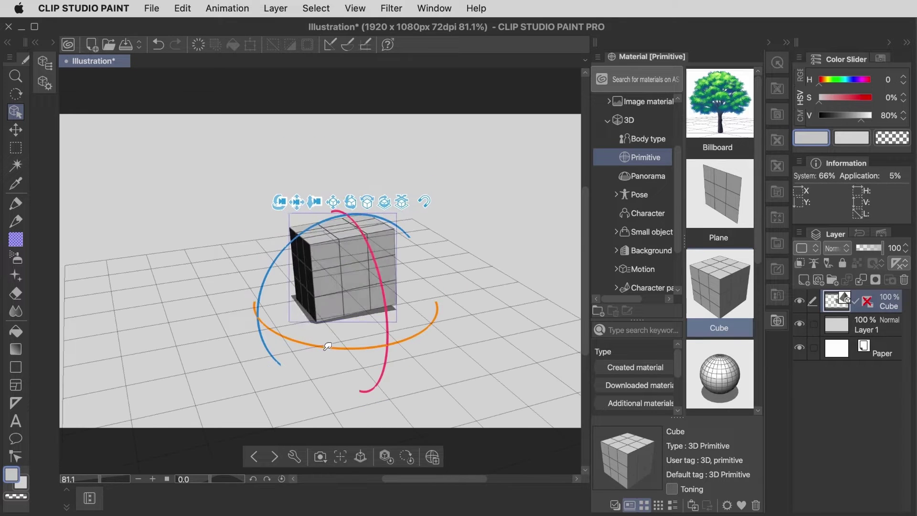
drag(410, 328, 434, 276)
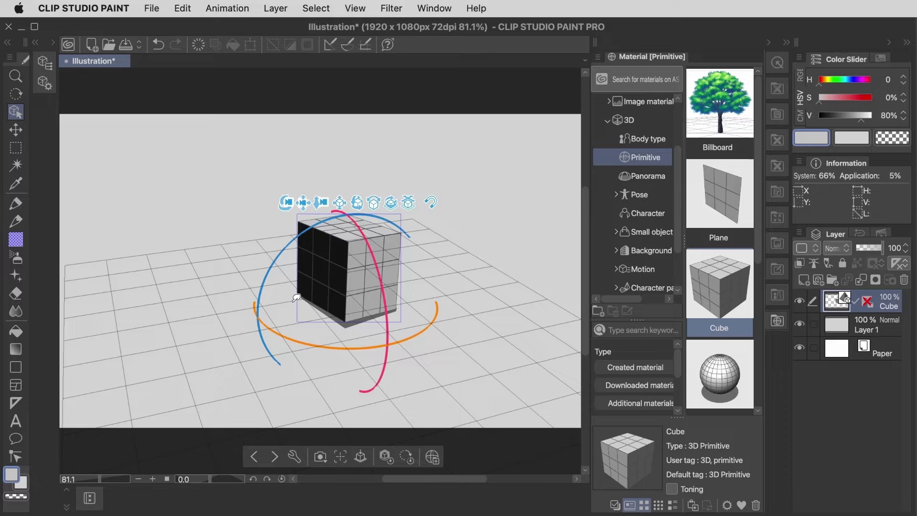
drag(381, 313, 329, 321)
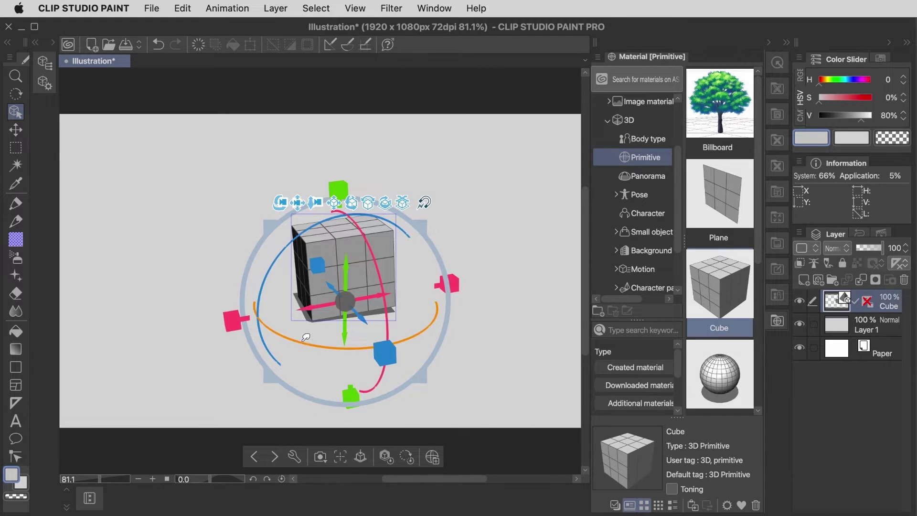
drag(306, 337, 378, 270)
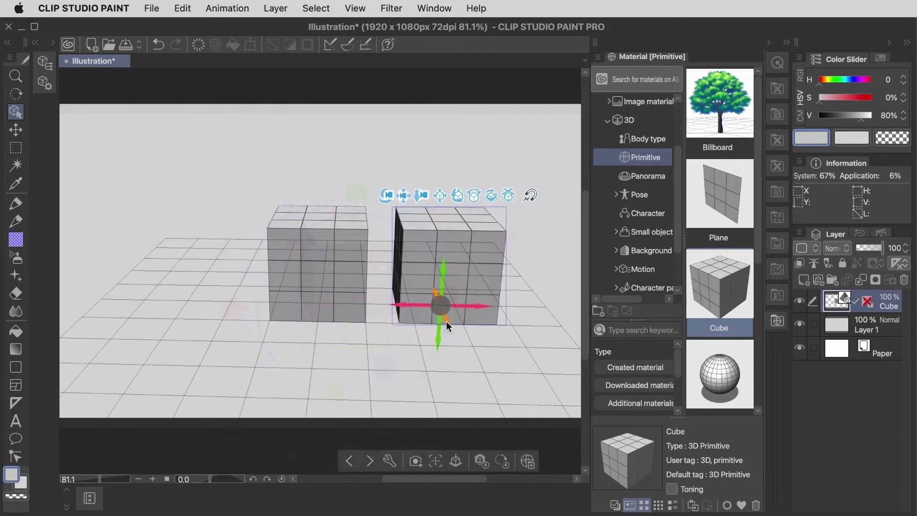
drag(437, 430, 302, 312)
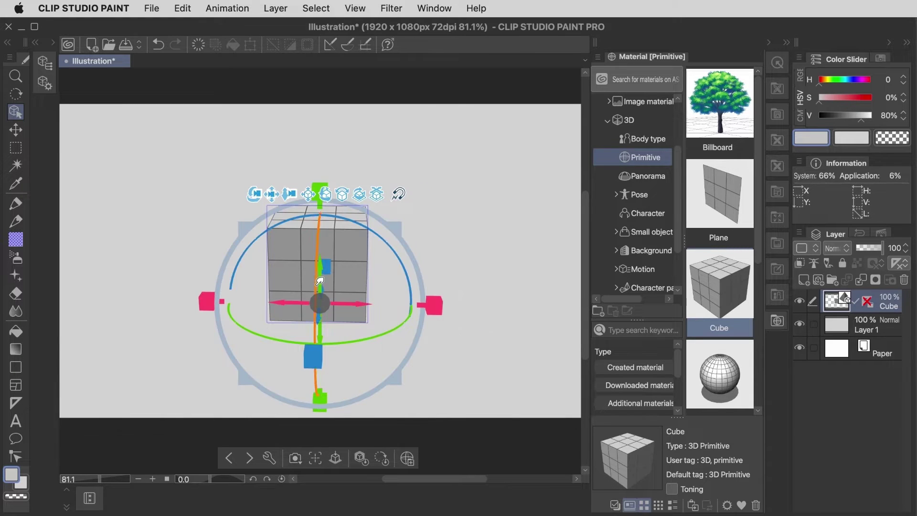
drag(318, 283, 439, 213)
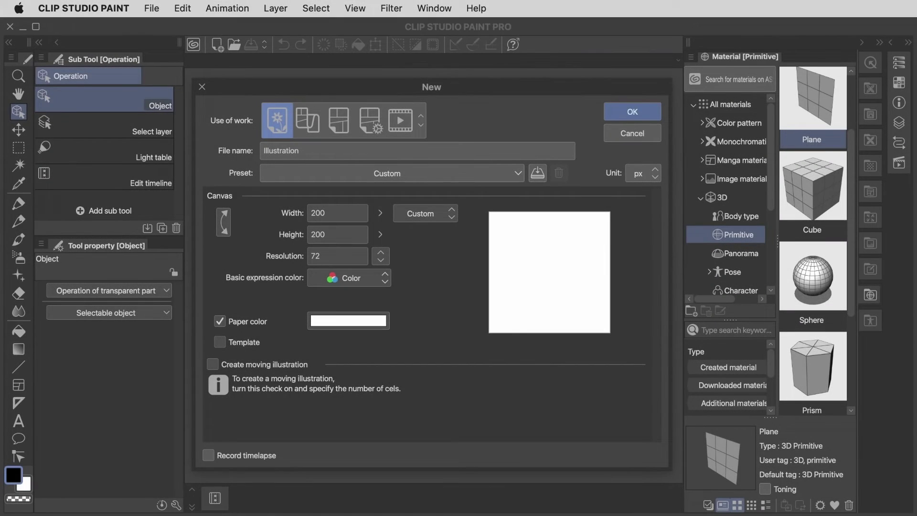
Name the new canvas 'Motorcycle' and size it 500 x 300 px
drag(308, 148, 202, 147)
text(Motorcycl)
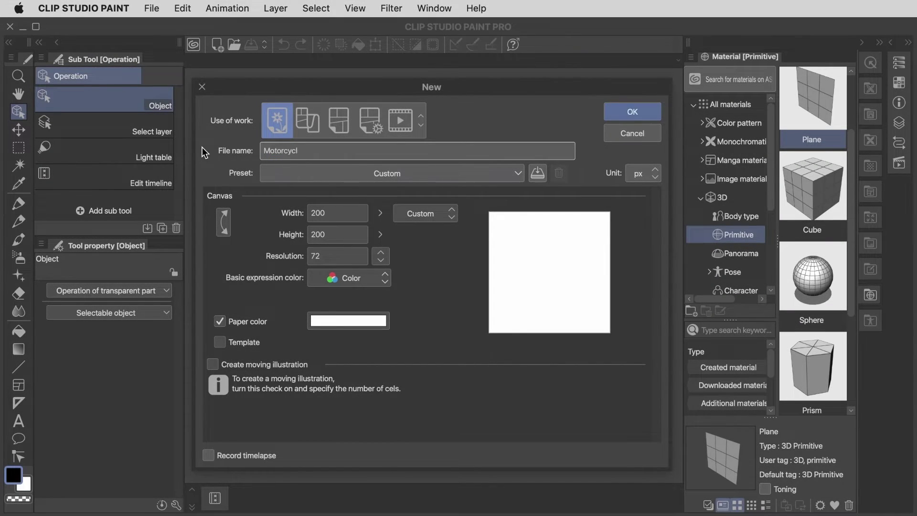
text(e)
drag(316, 210, 299, 210)
text(5)
key(Tab)
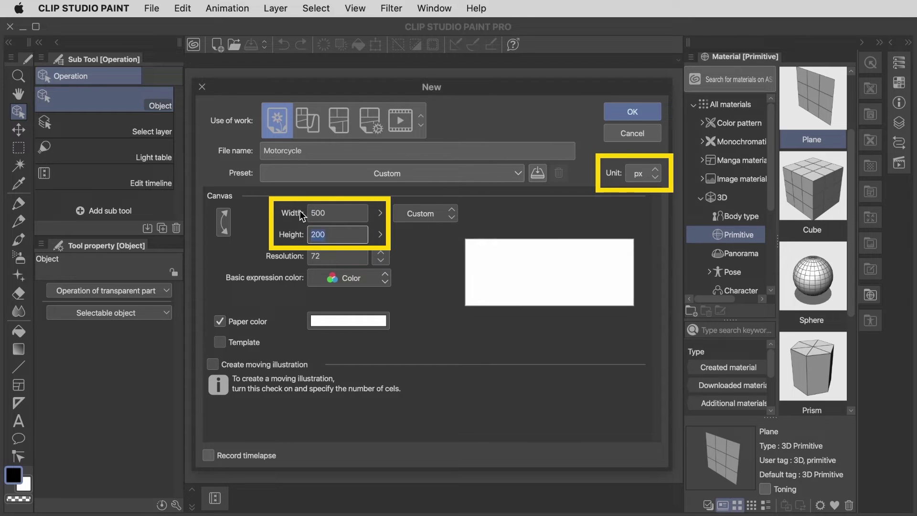
text(300)
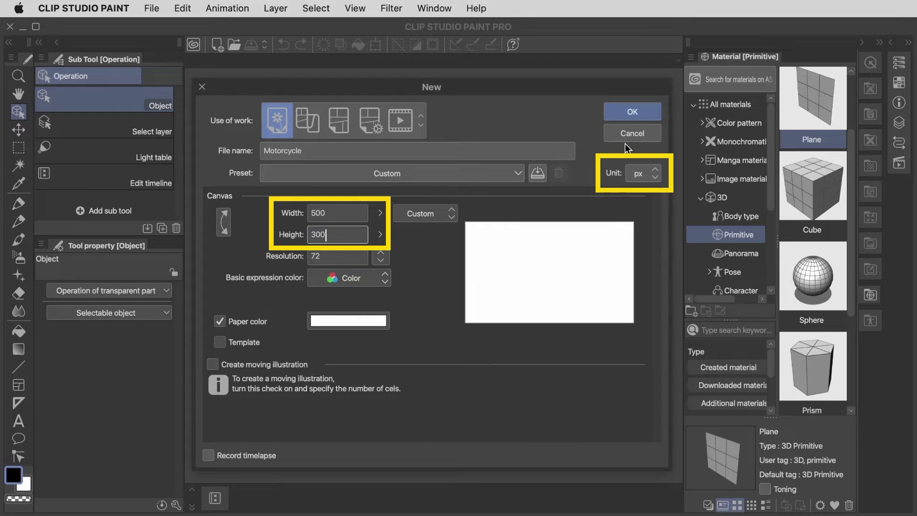
Create the Motorcycle canvas, zoom to about 250%, and add a small Sphere viewed from above
click(643, 116)
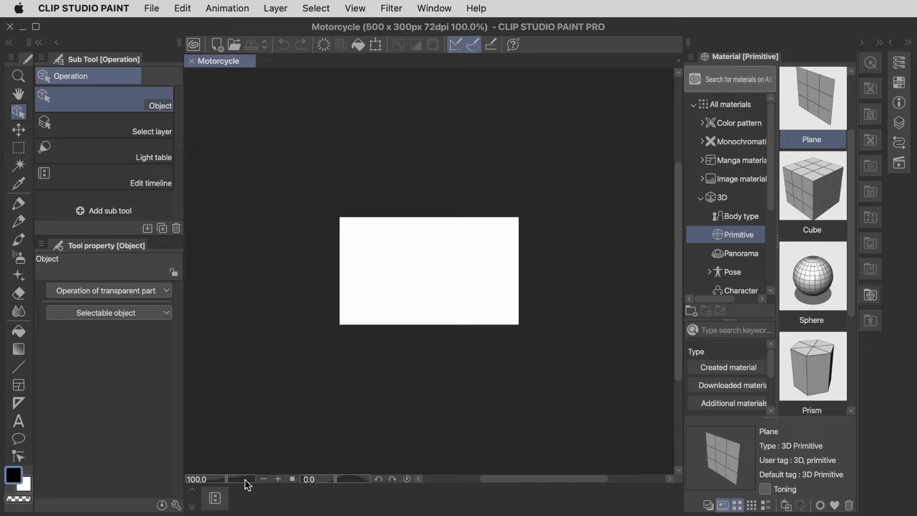
drag(227, 480, 234, 481)
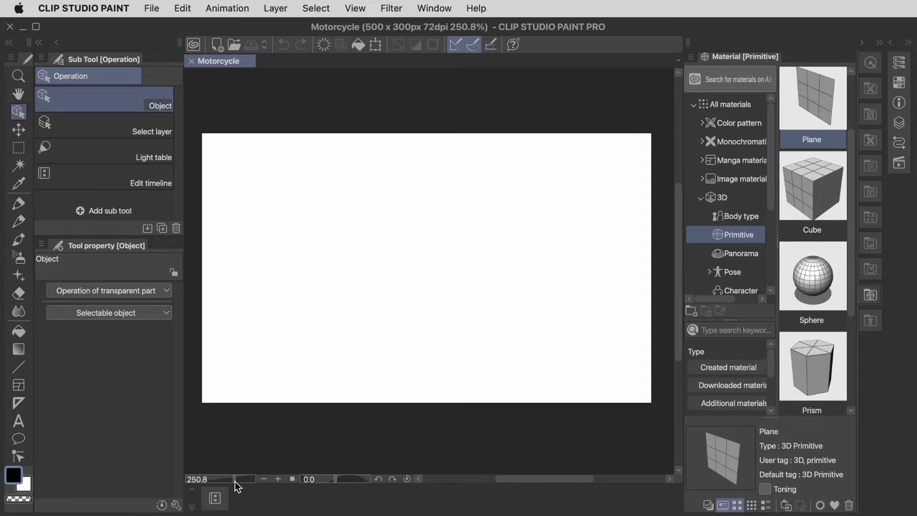
drag(813, 276, 391, 330)
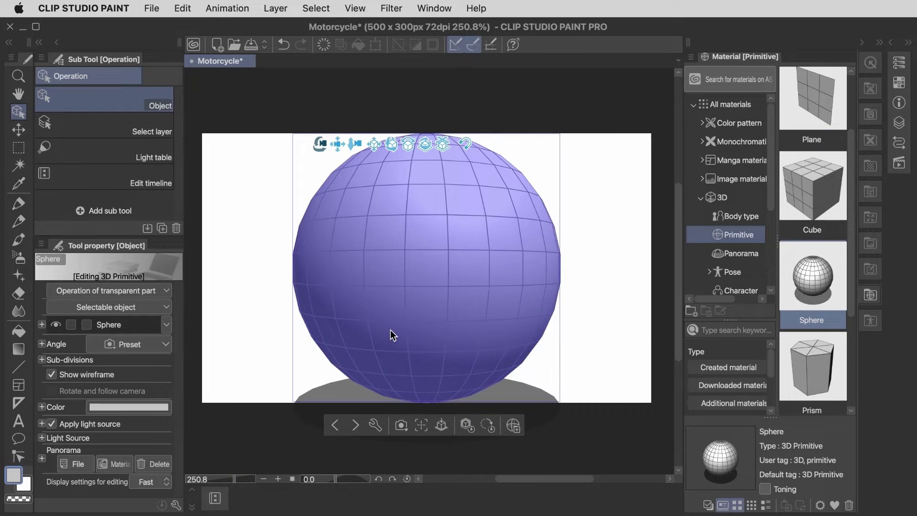
drag(503, 322, 448, 355)
drag(392, 287, 394, 286)
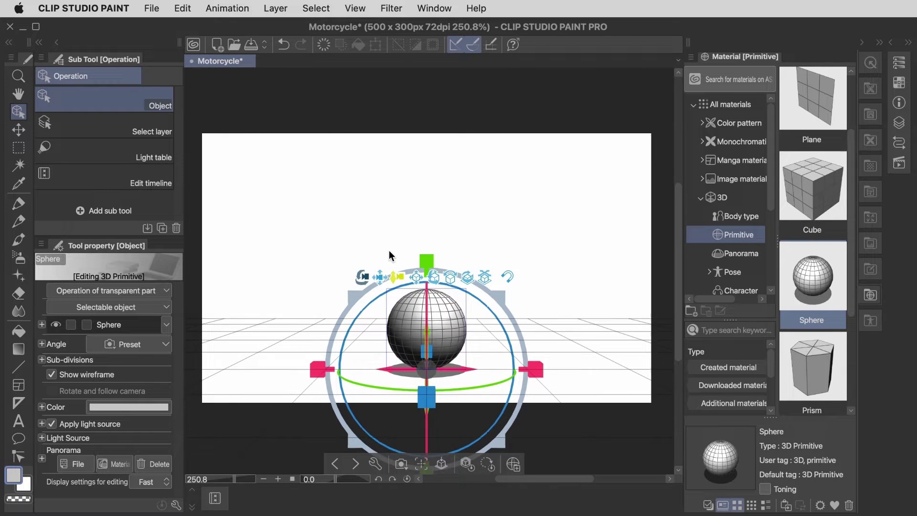
drag(296, 302, 436, 360)
Position the sphere and duplicate it with copy and paste
drag(421, 361, 449, 353)
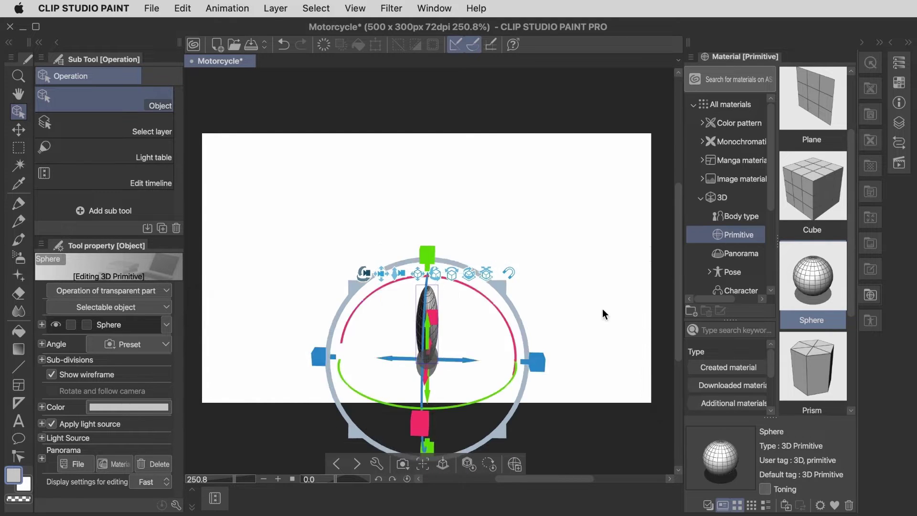
drag(603, 309, 358, 319)
drag(449, 362, 543, 352)
key(super+c)
key(super+v)
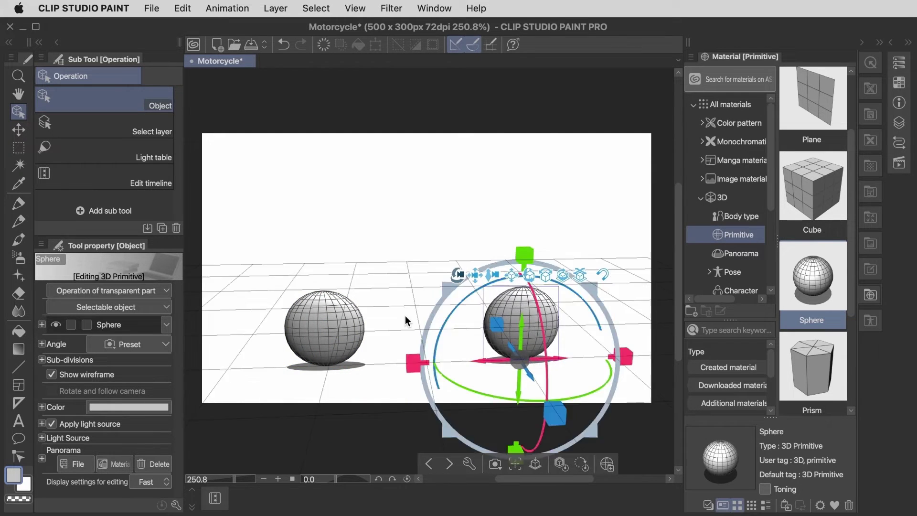
Move the second wheel right and fit a tilted, lengthened prism between the wheels
drag(405, 315, 474, 337)
drag(813, 371, 400, 318)
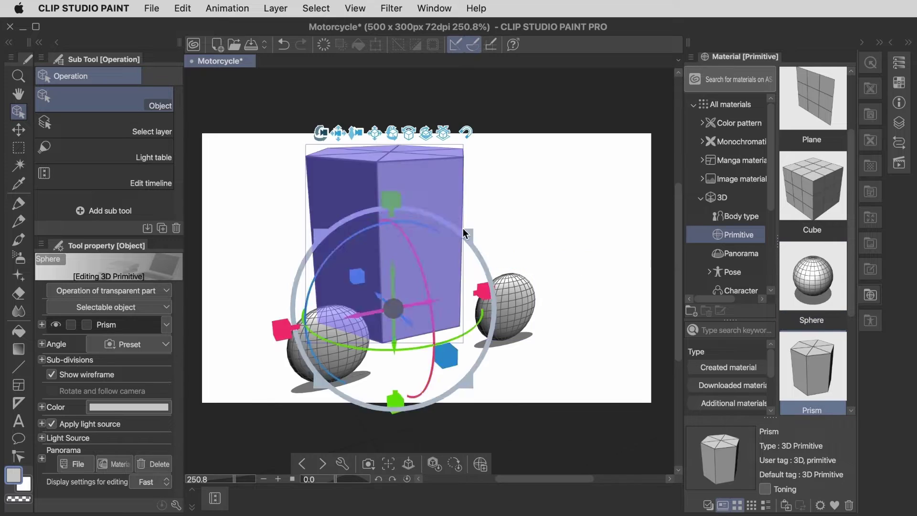
drag(463, 229, 431, 269)
drag(351, 239, 330, 256)
drag(293, 282, 293, 265)
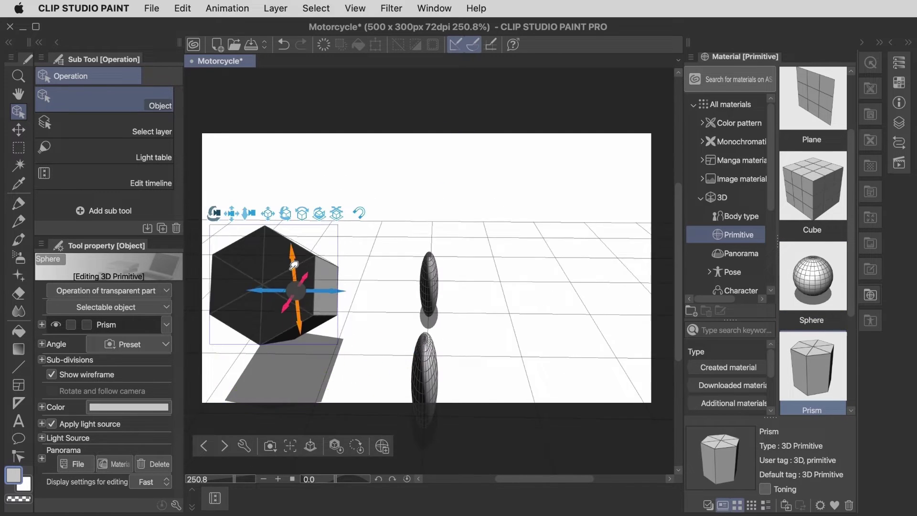
drag(324, 293, 452, 296)
drag(492, 215, 443, 246)
drag(559, 287, 370, 277)
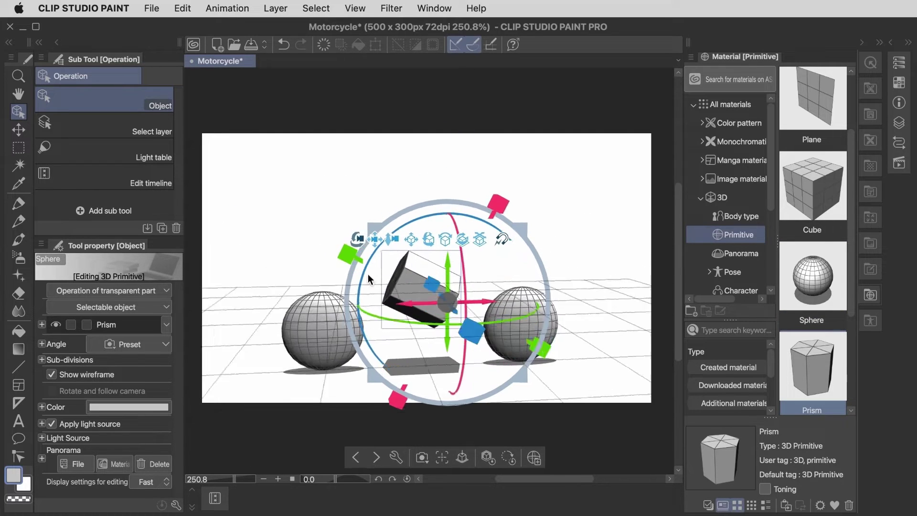
drag(548, 344, 616, 378)
drag(457, 245, 449, 254)
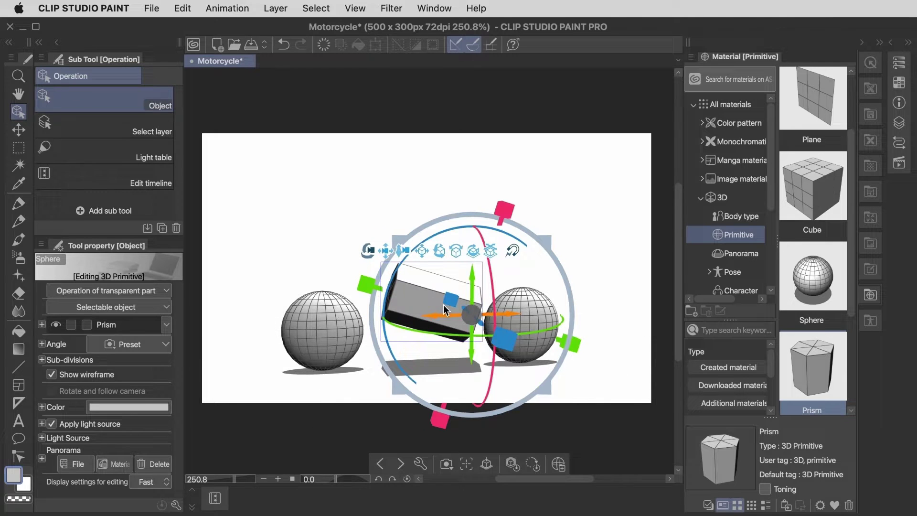
drag(368, 291, 353, 283)
drag(499, 280, 579, 326)
Add a cube to the bike, shrink it, and raise it into place
drag(812, 191, 552, 275)
click(553, 275)
drag(623, 200, 540, 321)
drag(344, 215, 497, 263)
drag(478, 270, 478, 268)
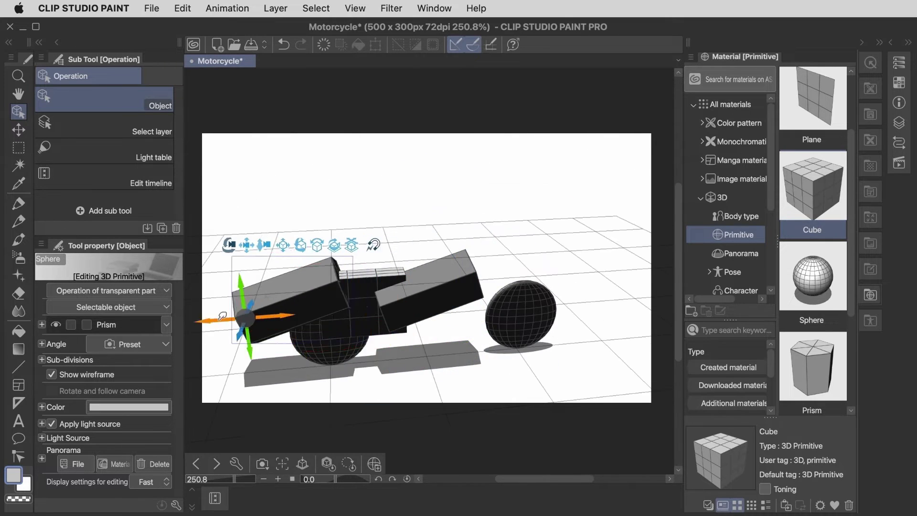
drag(373, 239, 406, 244)
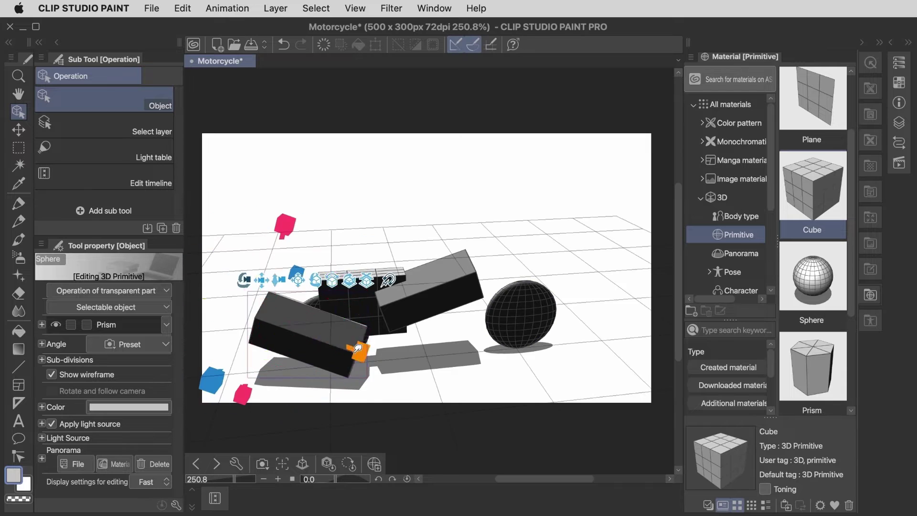
Resize and rotate a prism about 40 degrees, and raise the left prism
drag(361, 352, 344, 343)
drag(478, 191, 569, 340)
drag(459, 216, 505, 231)
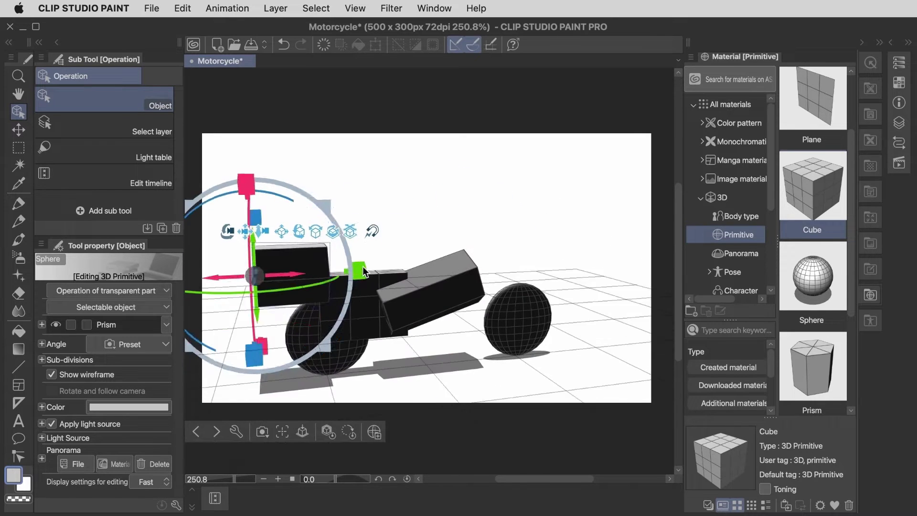
drag(356, 291, 353, 318)
drag(255, 245, 253, 223)
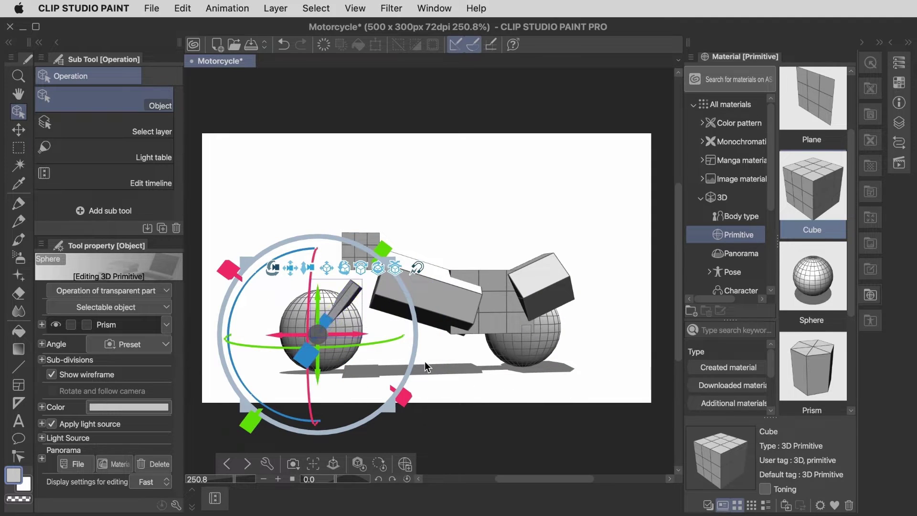
drag(427, 367, 334, 325)
drag(388, 219, 403, 219)
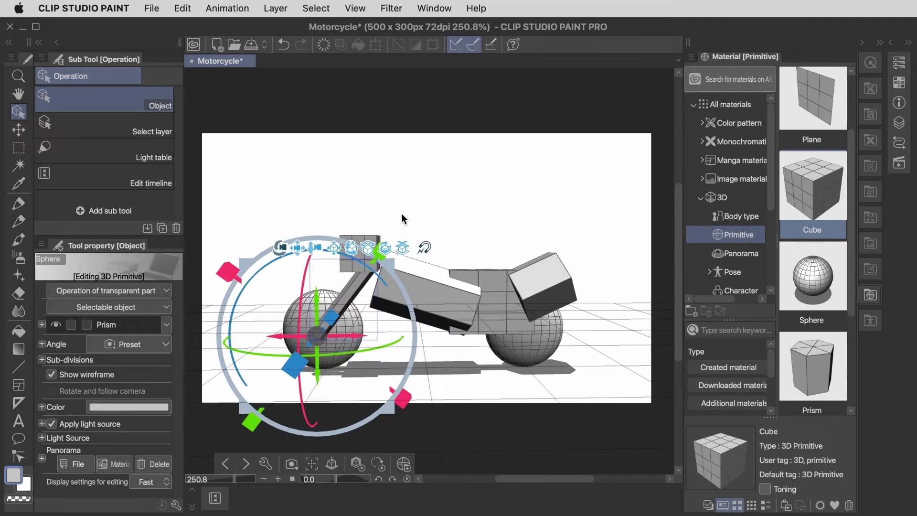
Shift the front wheel sphere left and rotate the prism again
drag(293, 322, 274, 322)
click(343, 299)
drag(381, 274, 235, 235)
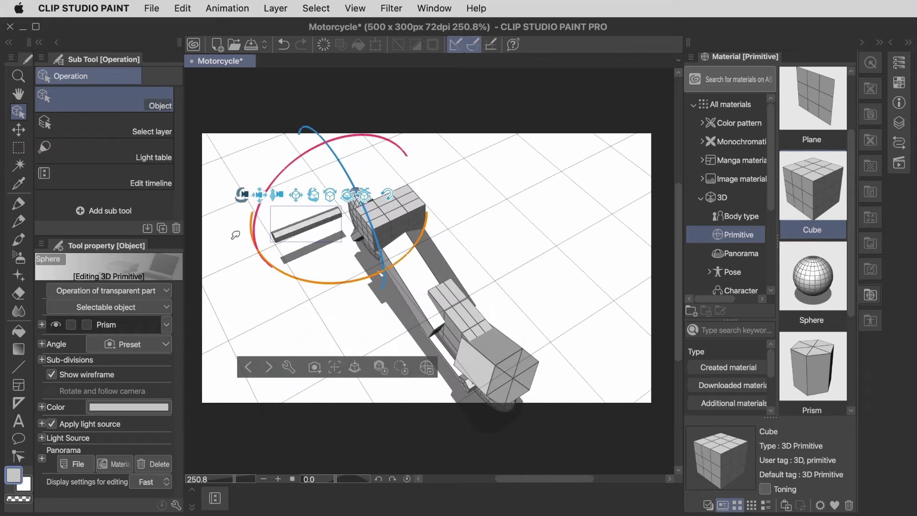
drag(281, 255, 330, 282)
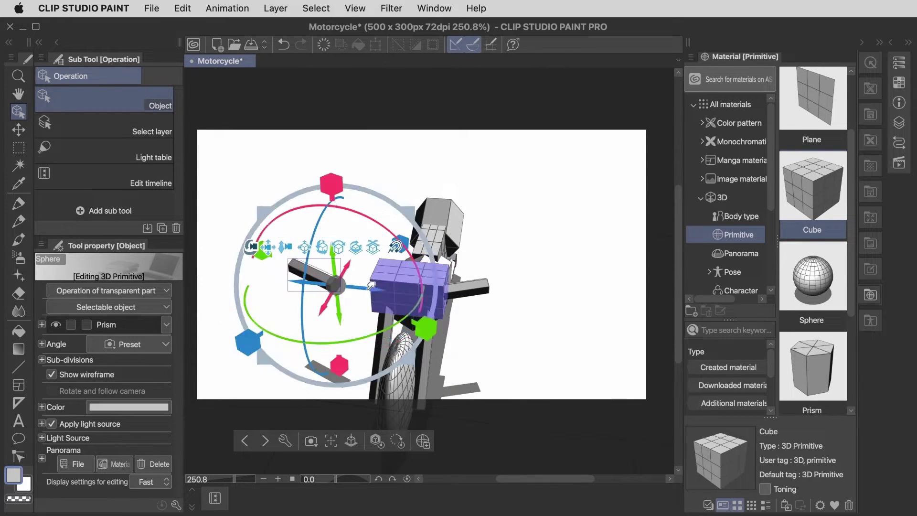
Add a pyramid onto the motorcycle and add a plane to the scene
drag(523, 389, 521, 386)
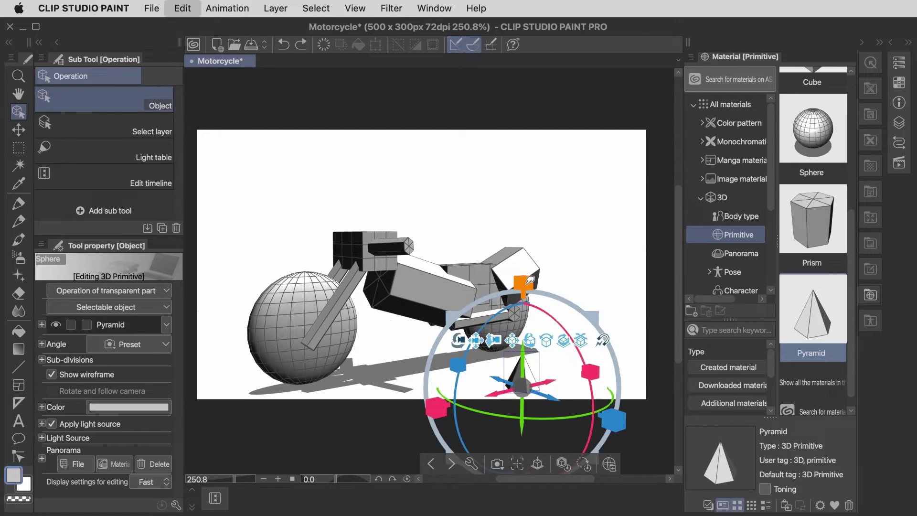
drag(463, 368, 259, 197)
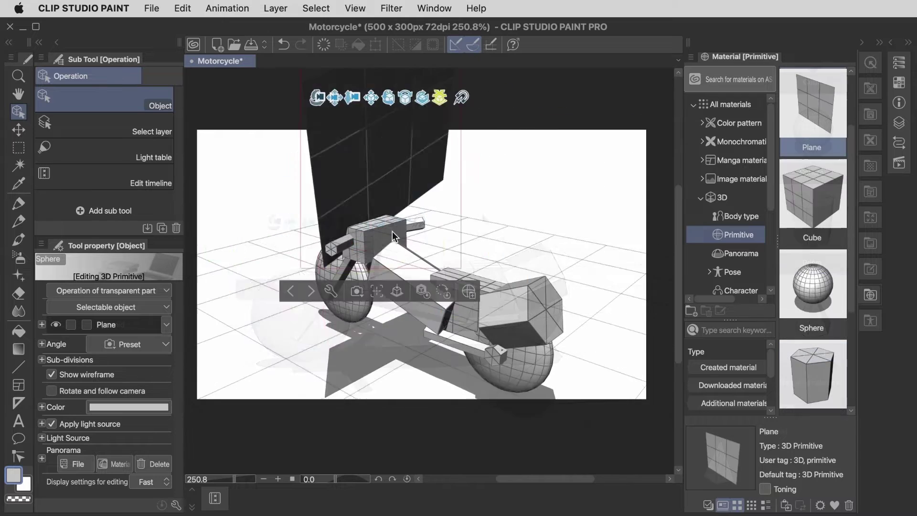
drag(335, 201, 364, 176)
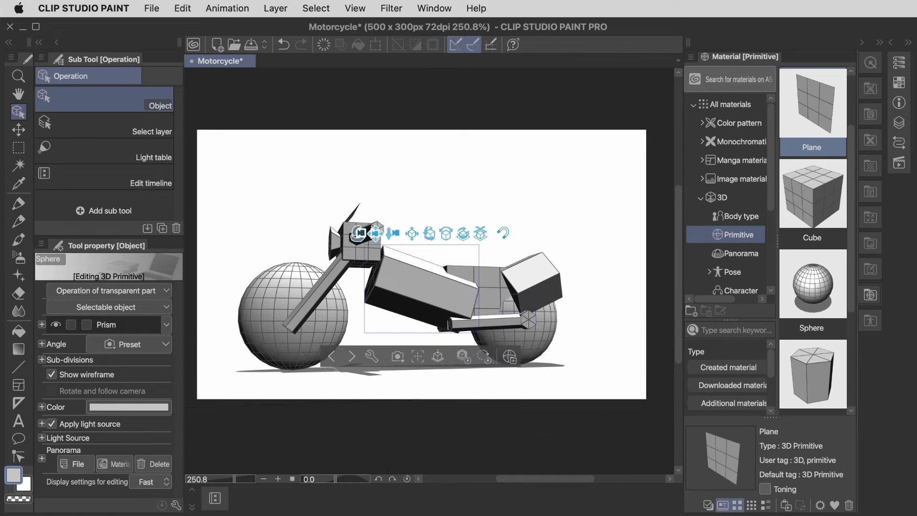
click(436, 9)
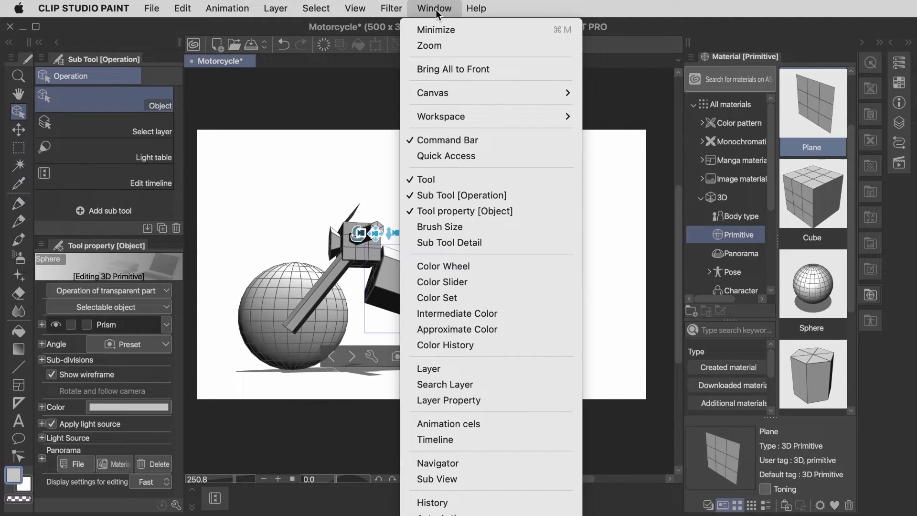
In the Object list, make the hidden cube visible again and select it
click(497, 244)
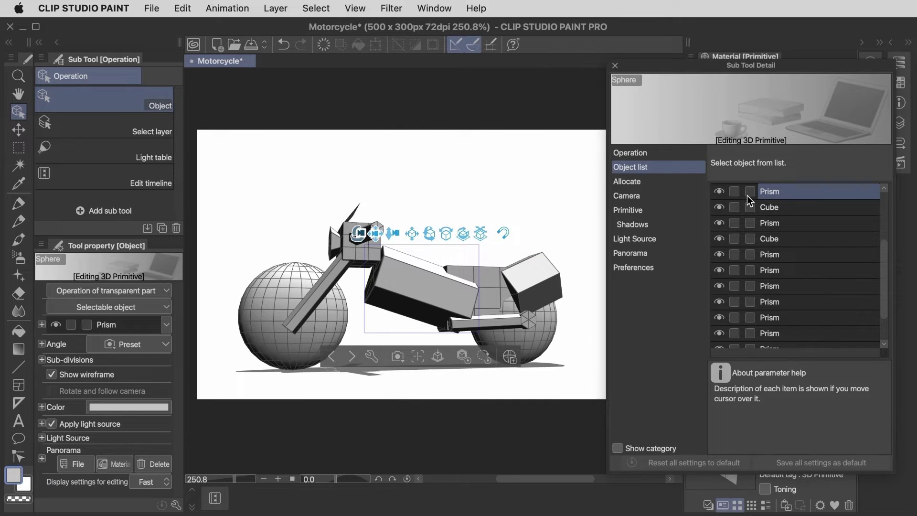
click(721, 193)
click(721, 193)
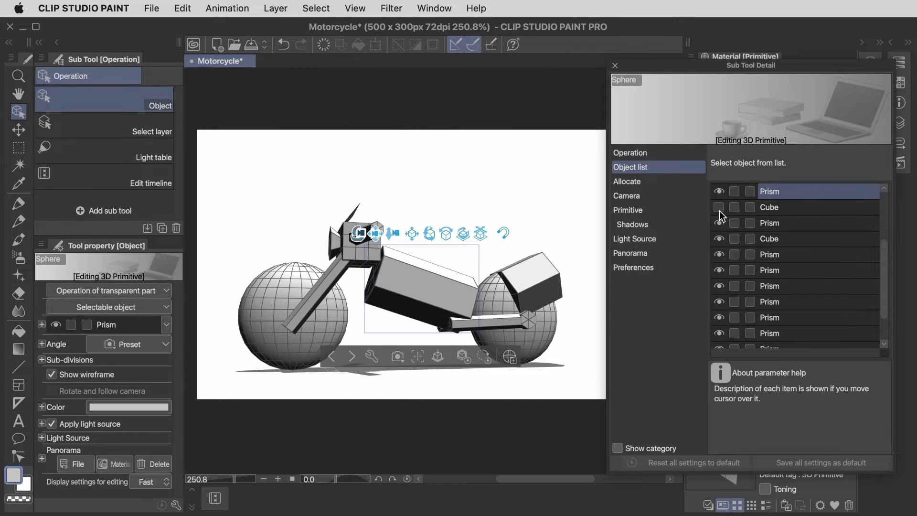
click(718, 238)
click(772, 239)
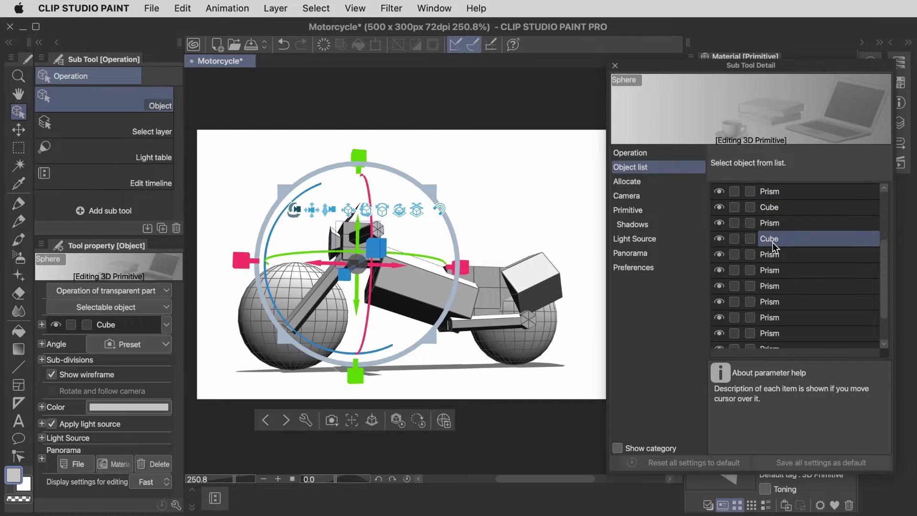
Multi-select the pyramid and two prisms along with the cube
scroll(773, 267, down, 2)
scroll(774, 282, down, 1)
click(777, 325)
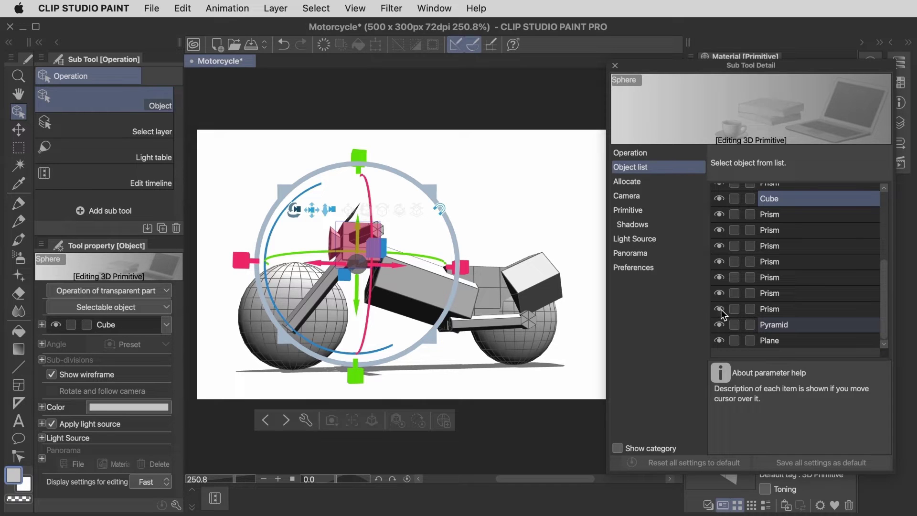
super+click(764, 307)
super+click(766, 292)
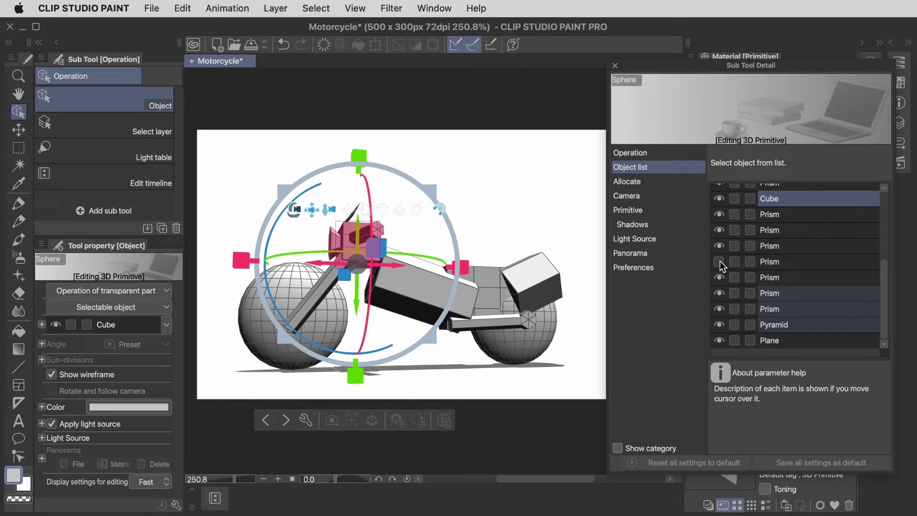
scroll(771, 281, up, 4)
scroll(771, 281, down, 3)
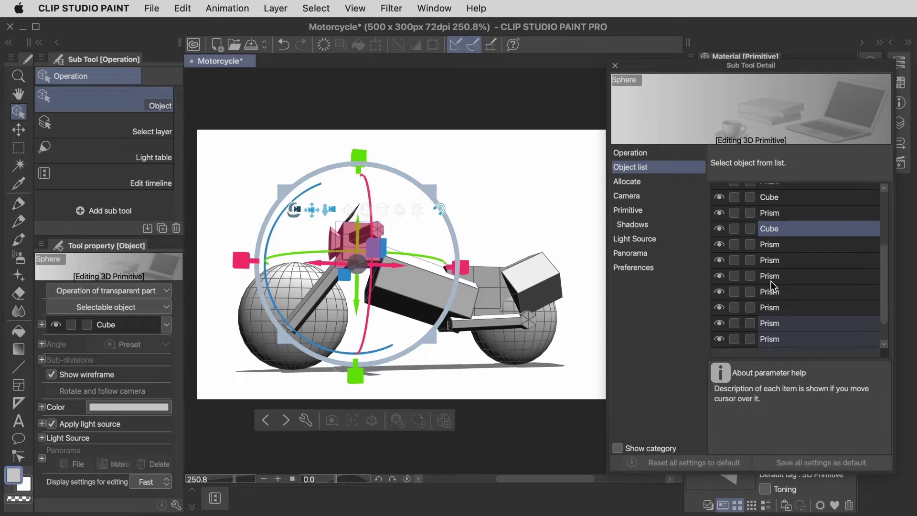
Raise the selected handlebar parts slightly and tilt the front fork prisms
mouse_move(364, 221)
mouse_down()
mouse_move(364, 200)
mouse_move(363, 215)
mouse_up()
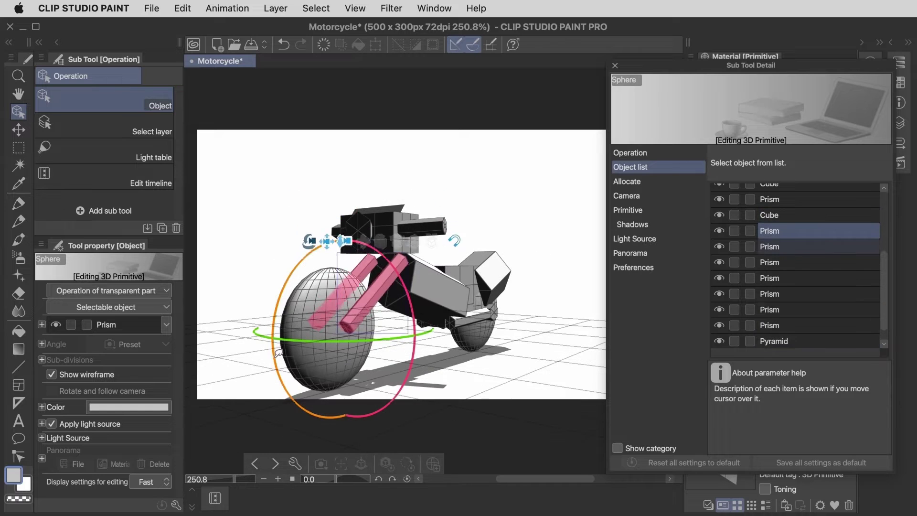
drag(289, 375, 291, 378)
click(550, 353)
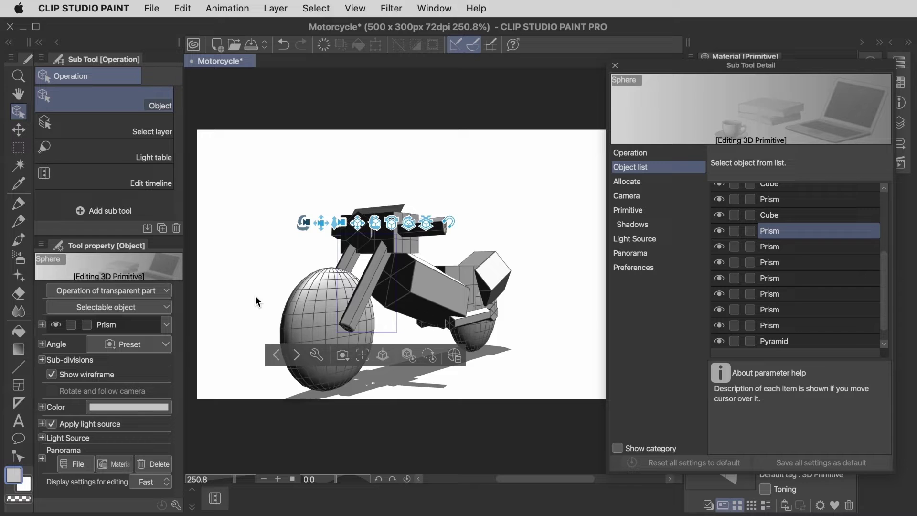
drag(254, 294, 381, 312)
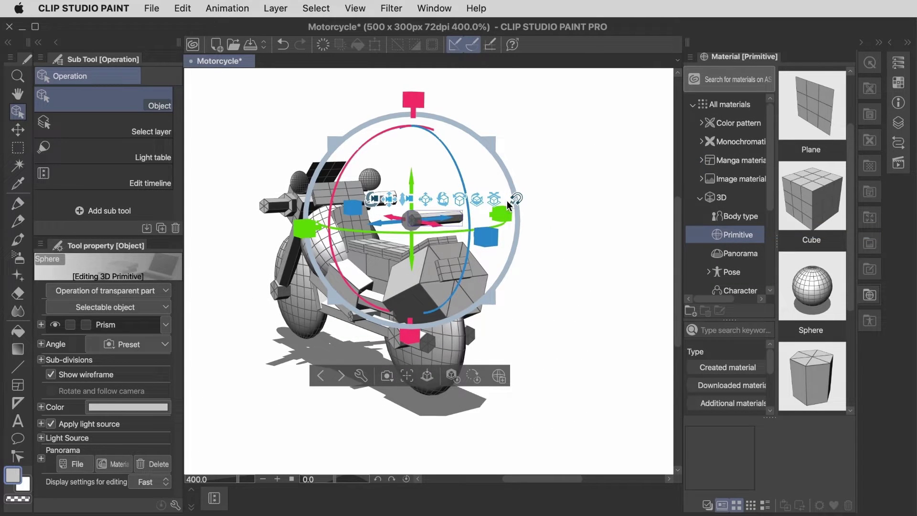
Tilt the small handlebar prisms and shift them up and to the right
drag(352, 162, 371, 141)
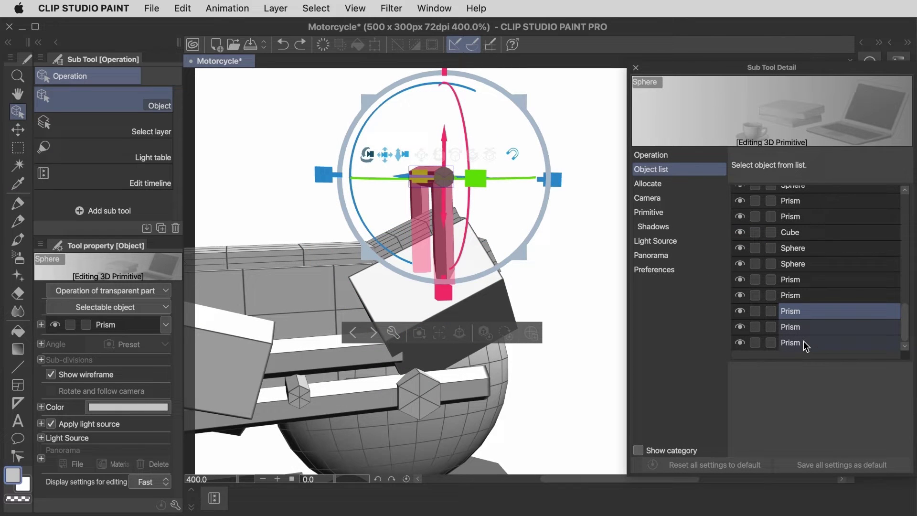
drag(397, 95, 418, 90)
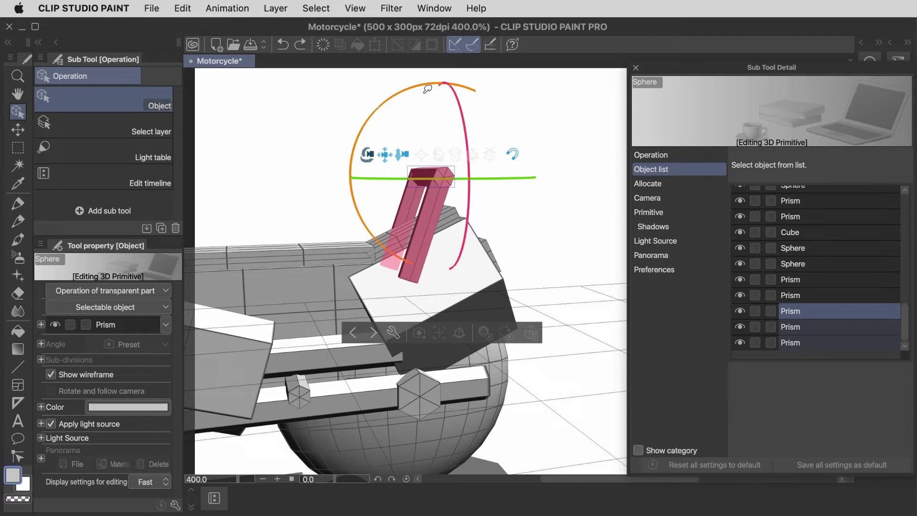
drag(424, 93, 423, 93)
drag(461, 146, 467, 129)
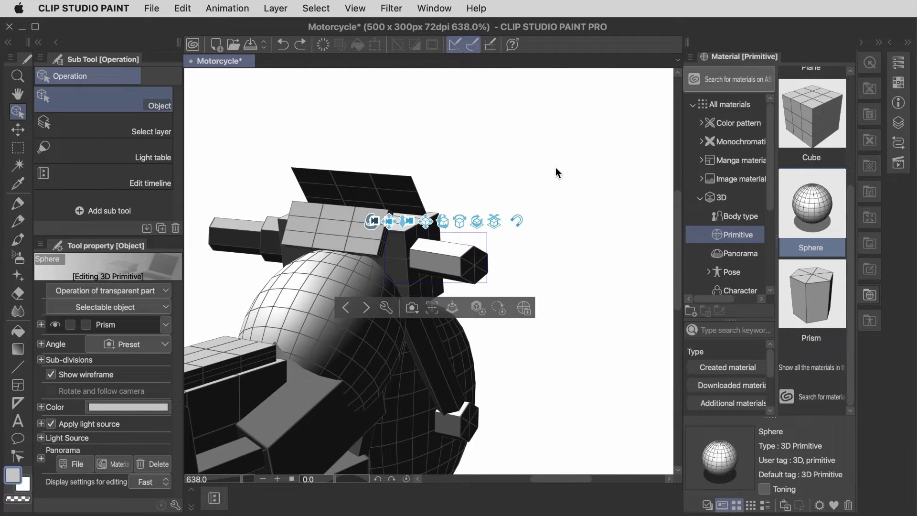
drag(555, 168, 524, 203)
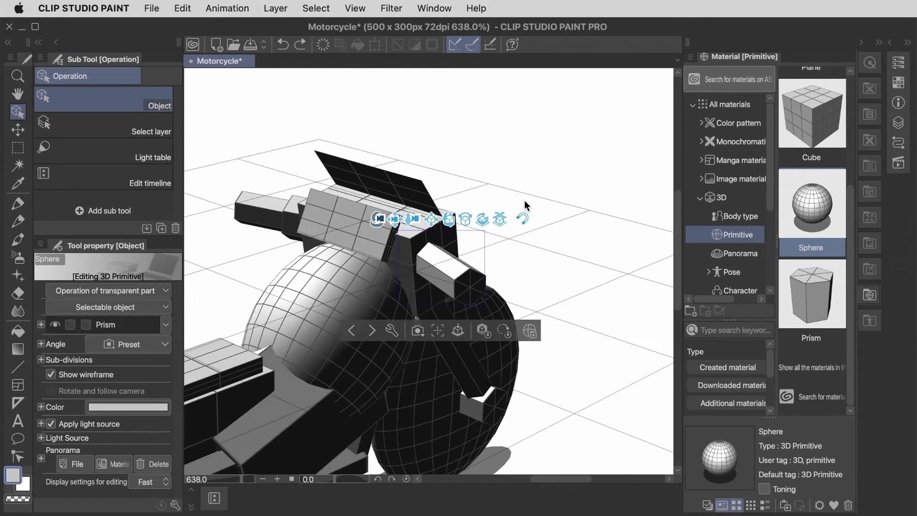
Rotate the prism near the handlebar into a sideways grip angle
click(454, 270)
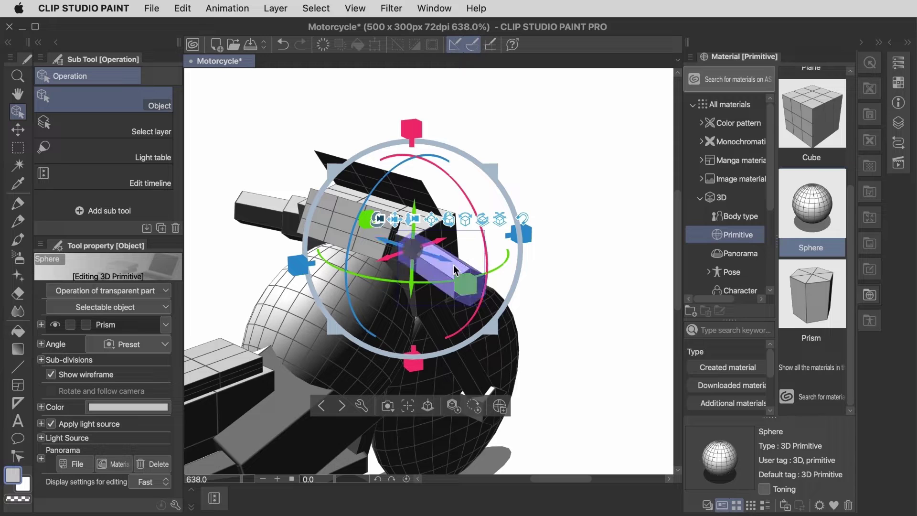
drag(501, 166, 520, 142)
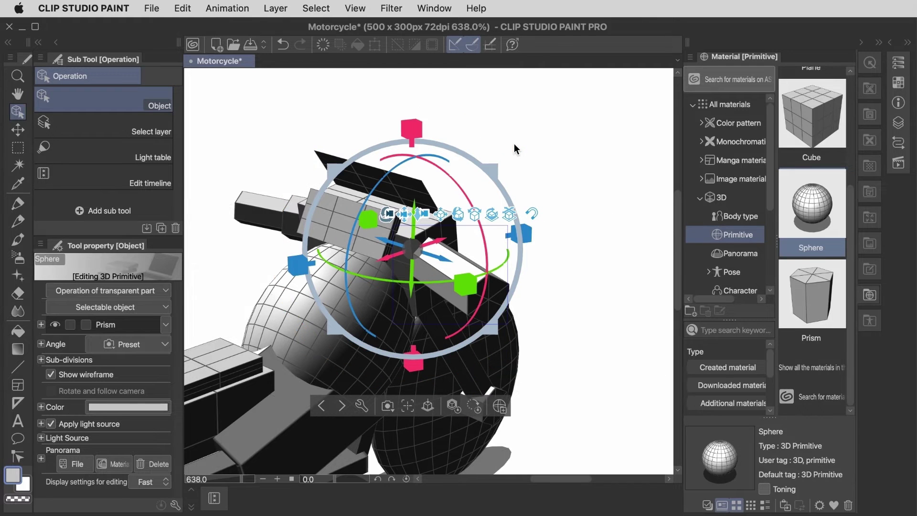
drag(471, 283, 470, 292)
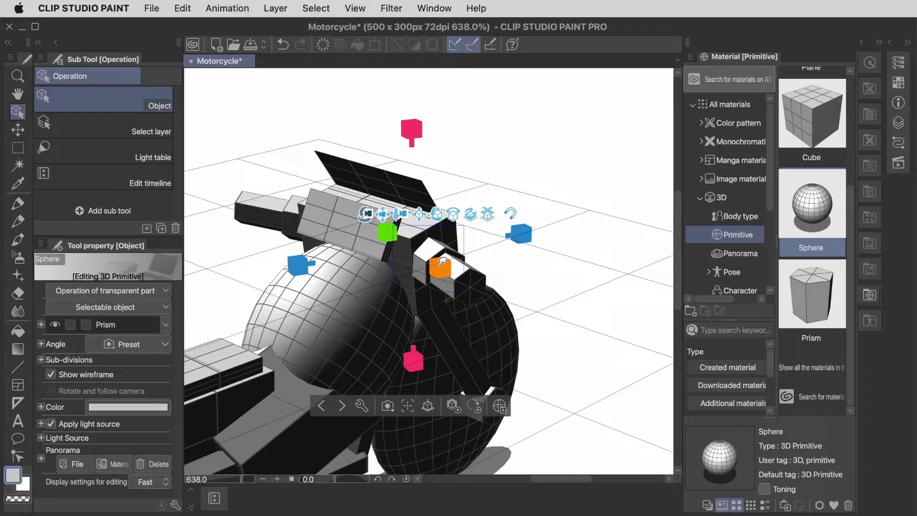
drag(437, 263, 438, 264)
click(563, 306)
drag(533, 273, 593, 294)
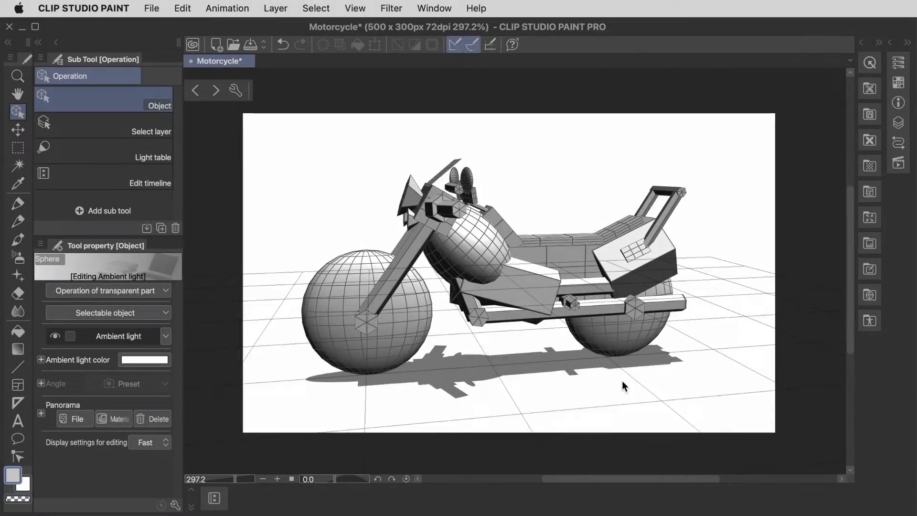
drag(563, 386, 454, 345)
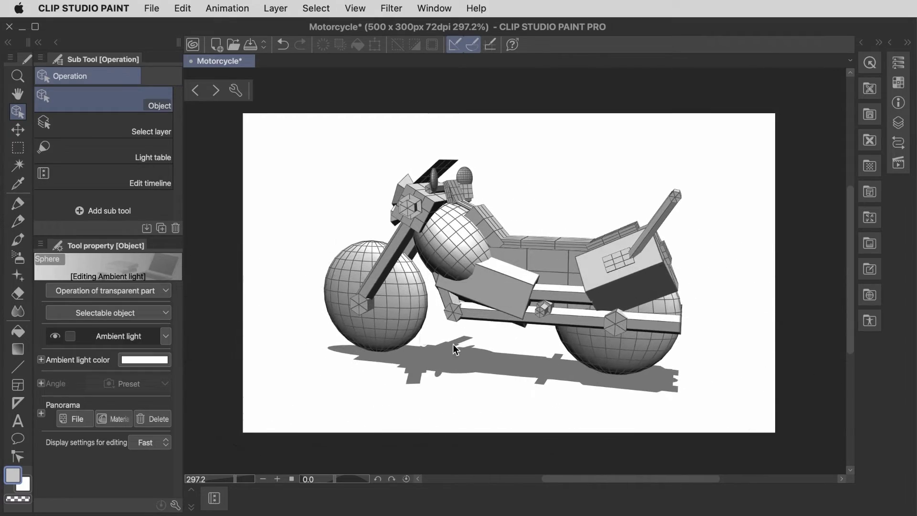
drag(326, 222, 624, 217)
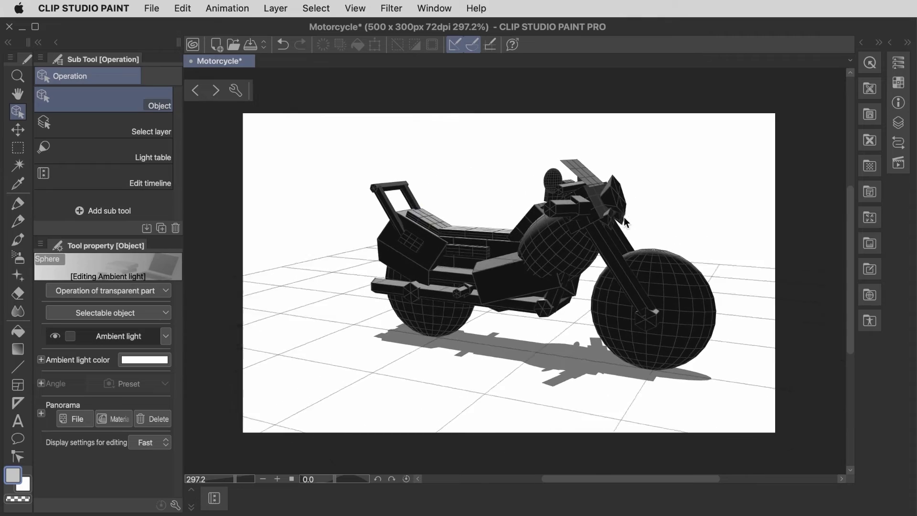
drag(296, 261, 667, 279)
drag(303, 345, 440, 360)
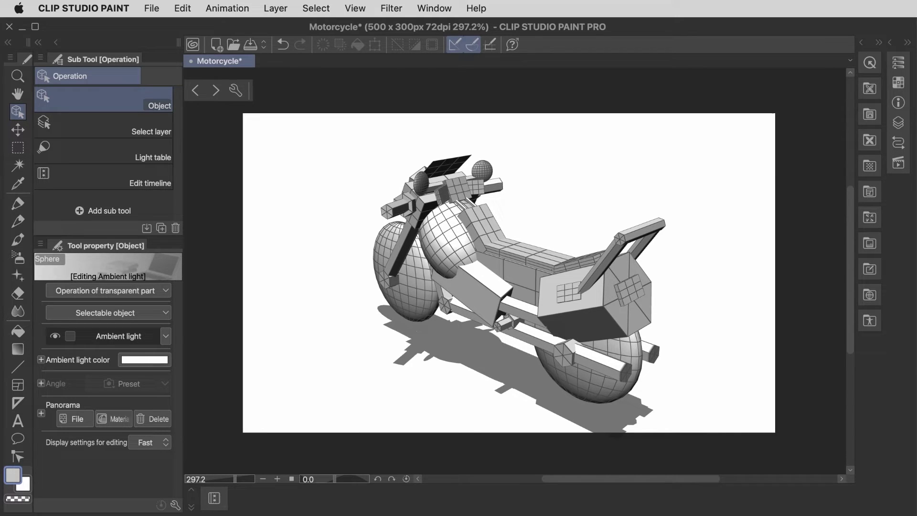
Colour the engine sphere yellow
click(446, 243)
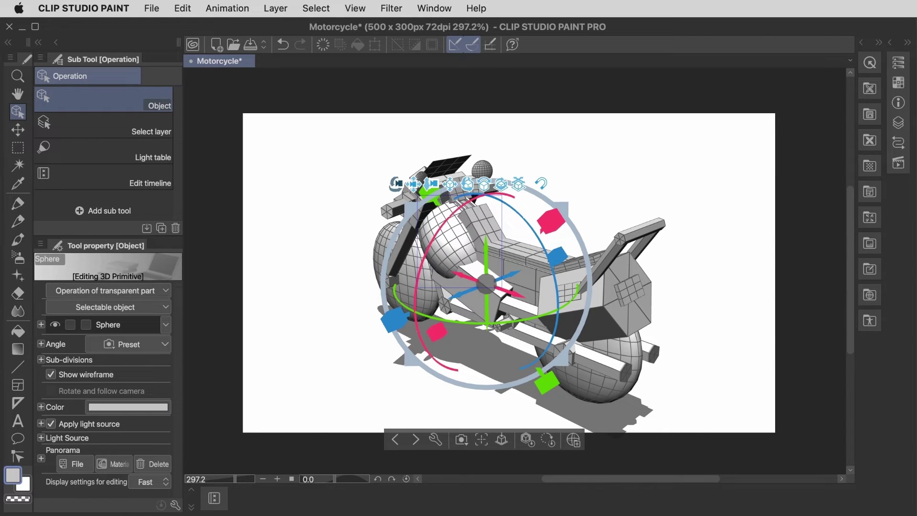
click(116, 408)
click(477, 386)
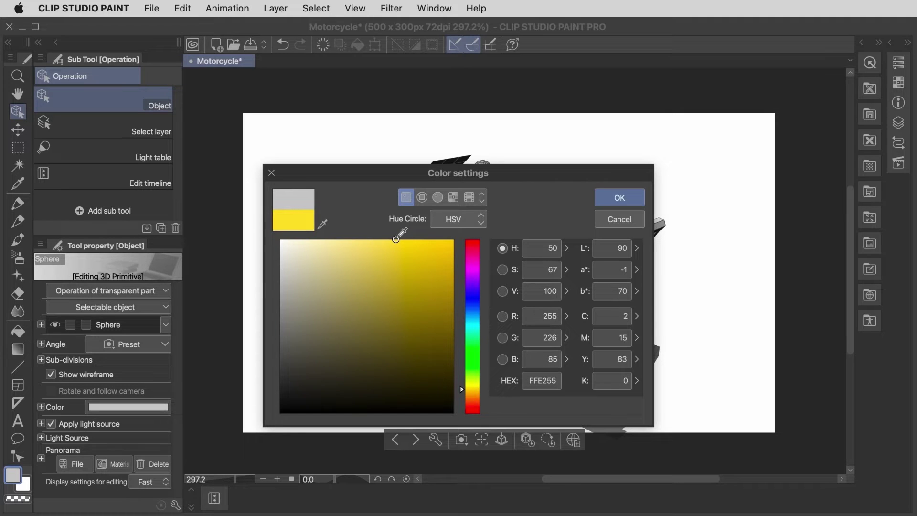
click(623, 200)
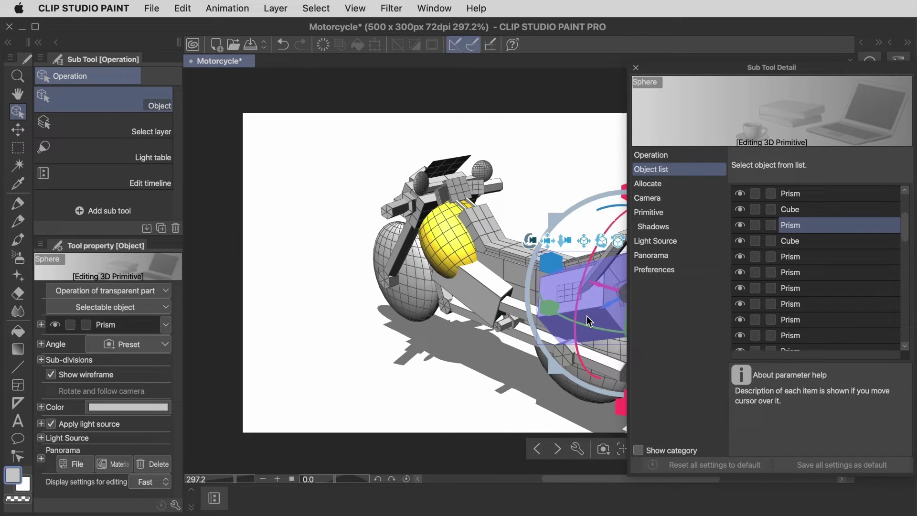
Apply the same yellow to the selected prisms by pasting the colour code
click(793, 226)
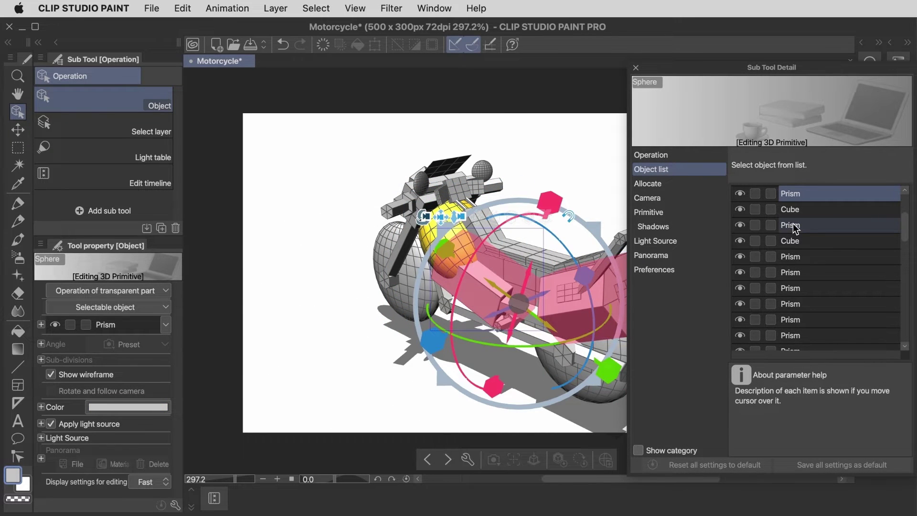
click(134, 409)
key(super+v)
click(616, 199)
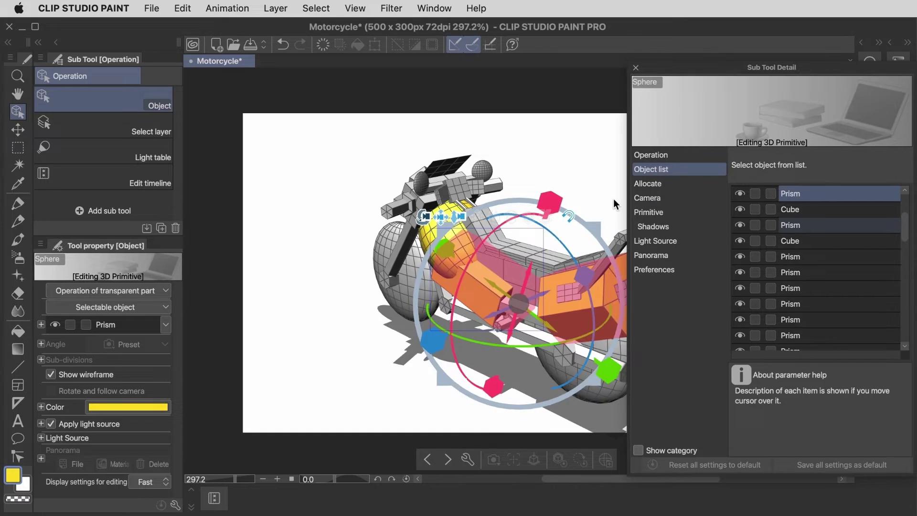
click(602, 127)
click(636, 68)
Colour a frame prism muted blue-grey and copy its colour code for reuse
drag(336, 205, 584, 188)
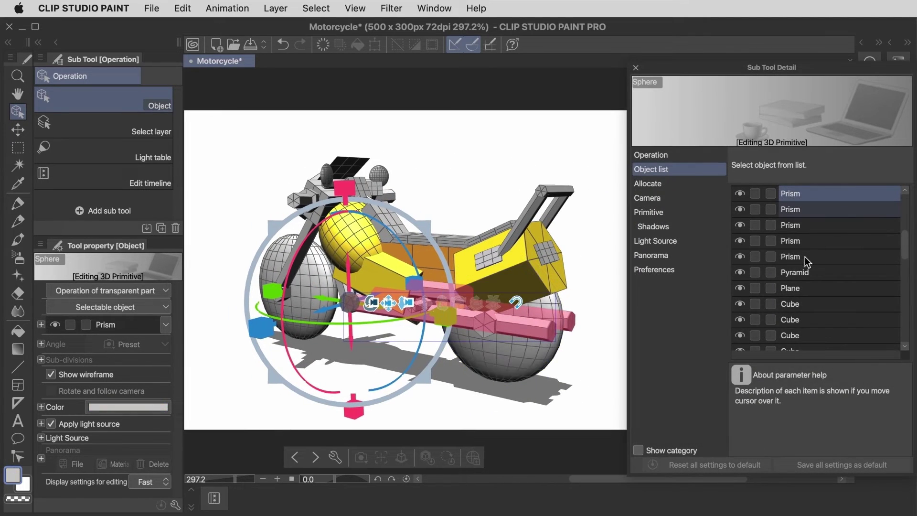
scroll(807, 262, down, 2)
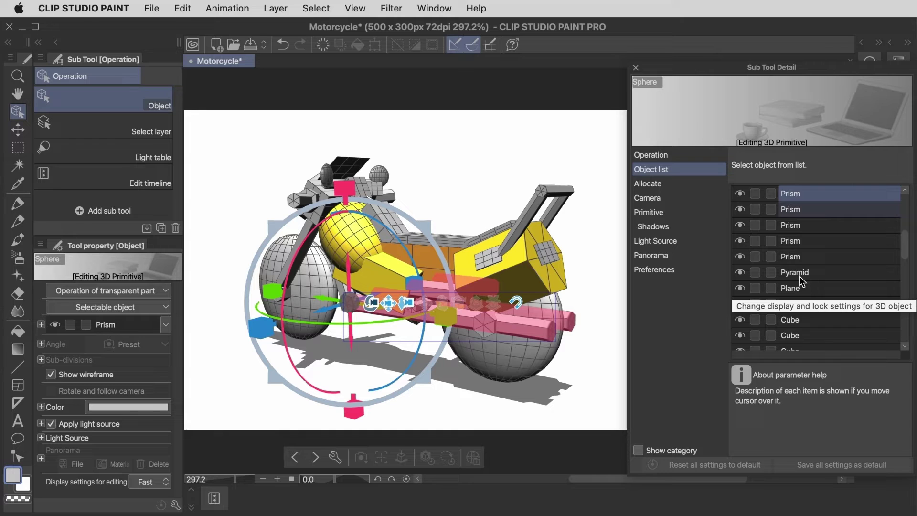
scroll(806, 270, down, 8)
scroll(800, 202, down, 5)
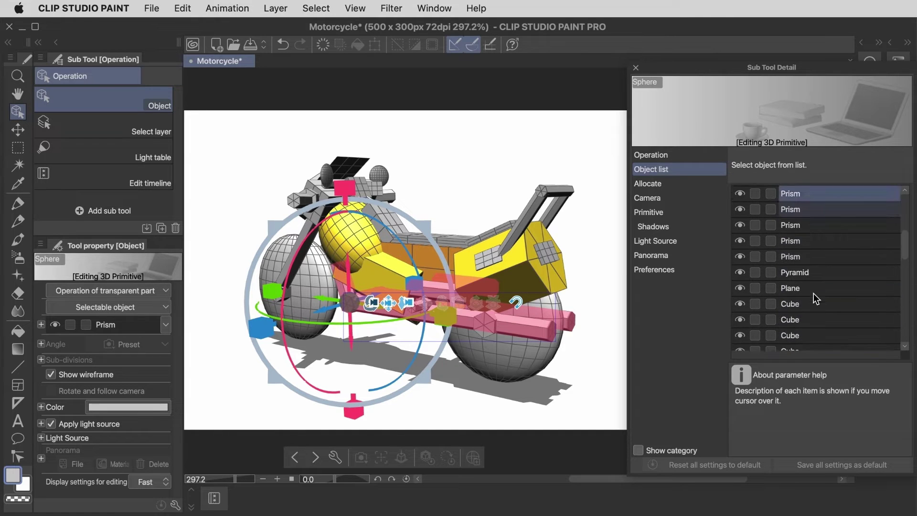
scroll(813, 293, down, 3)
scroll(807, 299, up, 3)
click(130, 408)
click(477, 323)
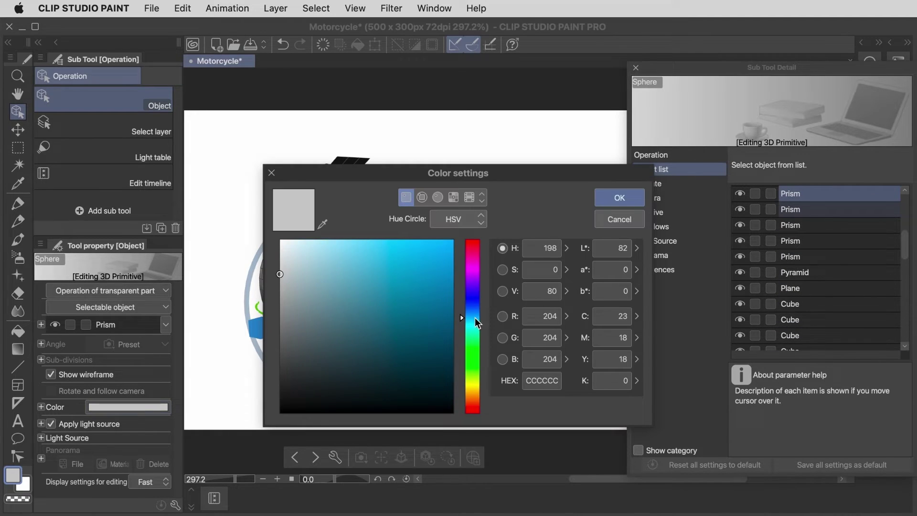
mouse_move(335, 244)
mouse_down()
mouse_move(318, 245)
mouse_move(311, 280)
mouse_up()
drag(558, 383, 524, 380)
key(super+c)
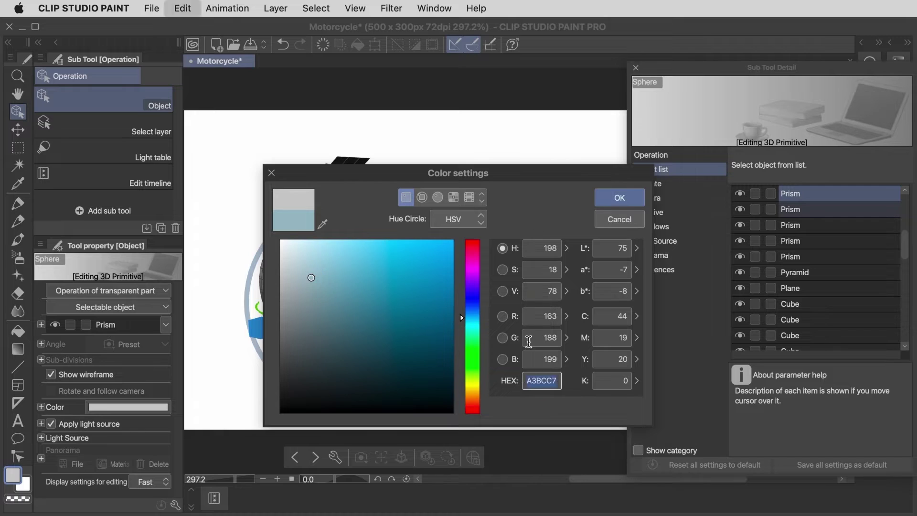
click(619, 198)
click(479, 163)
Colour the front wheel sphere dark purple at hue 264 and copy its code
drag(269, 193, 351, 208)
click(275, 299)
drag(464, 389, 506, 377)
click(131, 408)
click(470, 270)
click(322, 384)
drag(321, 383, 298, 368)
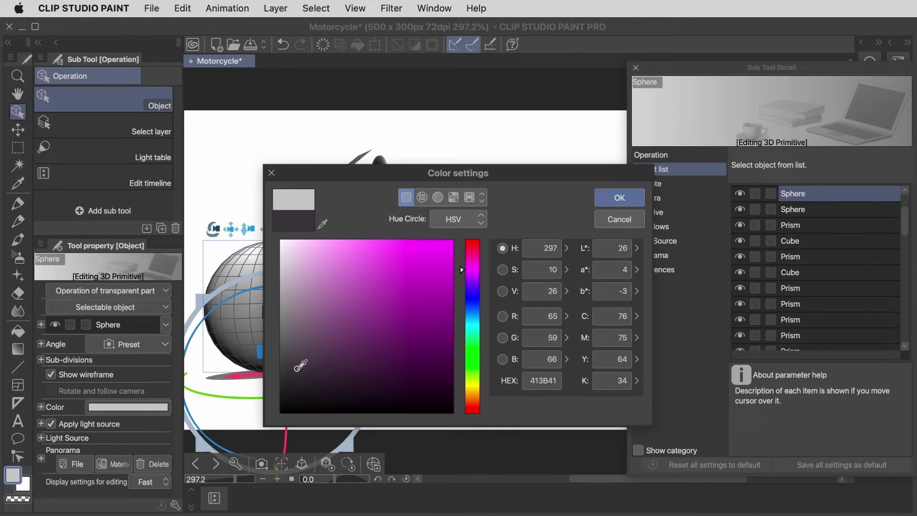
click(464, 286)
click(323, 367)
drag(558, 381, 525, 381)
key(super+c)
click(619, 198)
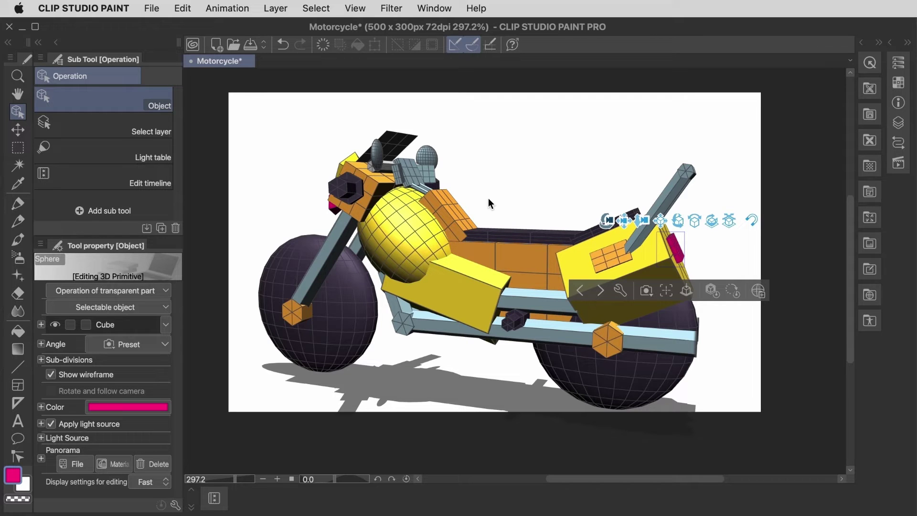
Turn off wireframe on the engine sphere and orange cube, then undo those removals
click(425, 236)
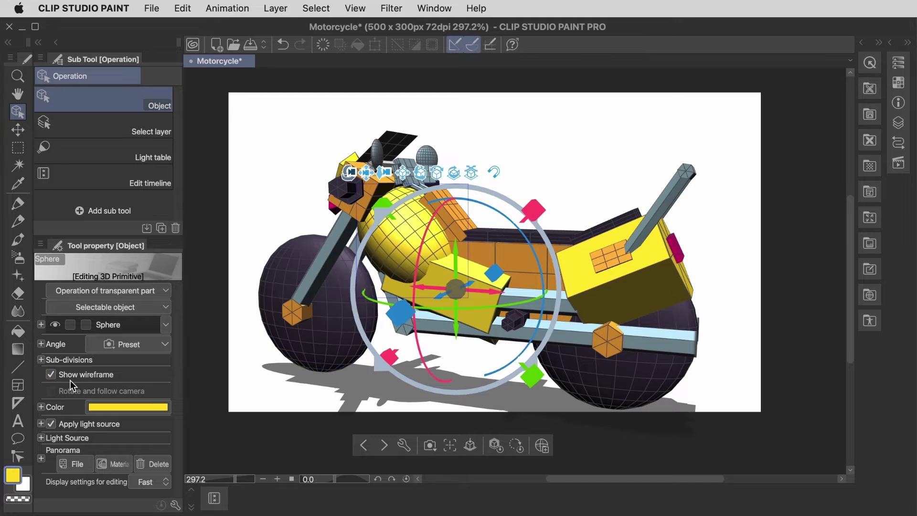
click(51, 374)
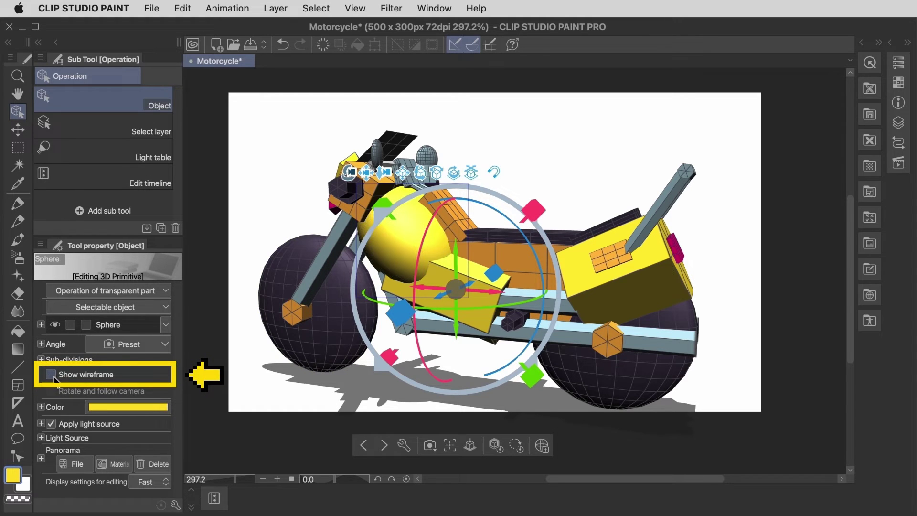
click(455, 219)
click(51, 375)
click(346, 321)
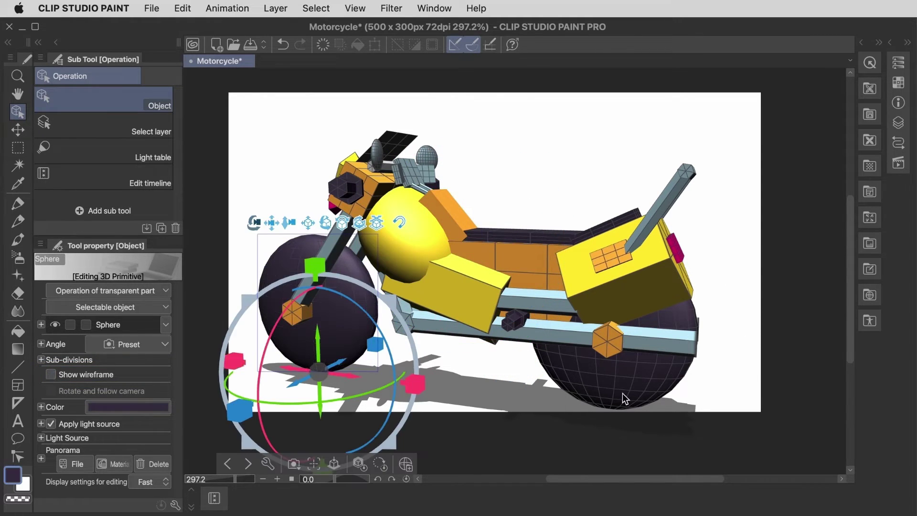
click(624, 396)
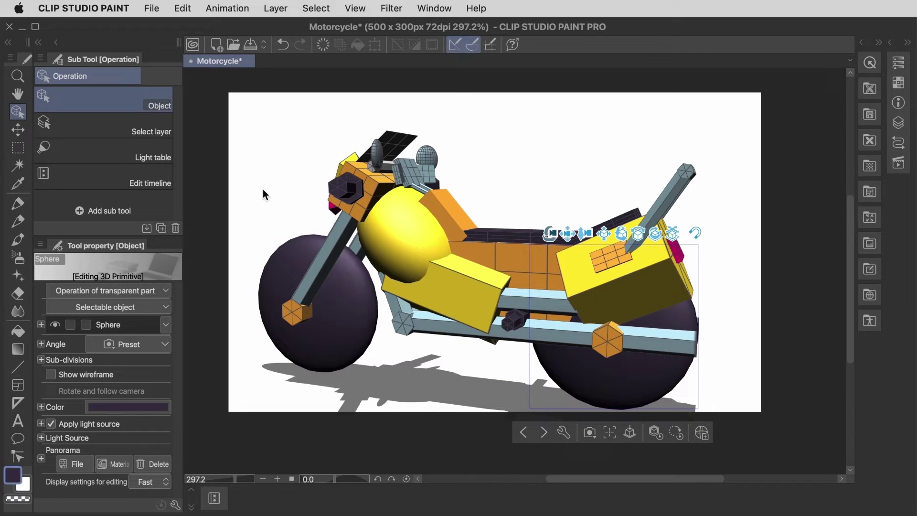
key(super+z)
key(super+z)
key(super+z)
key(super+z)
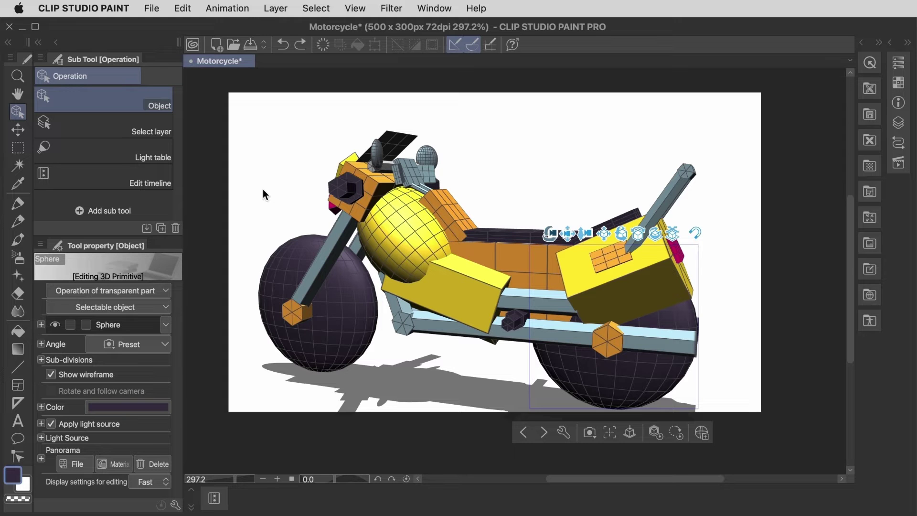
Hide the wireframe lines on the windshield plane only
drag(263, 193, 435, 224)
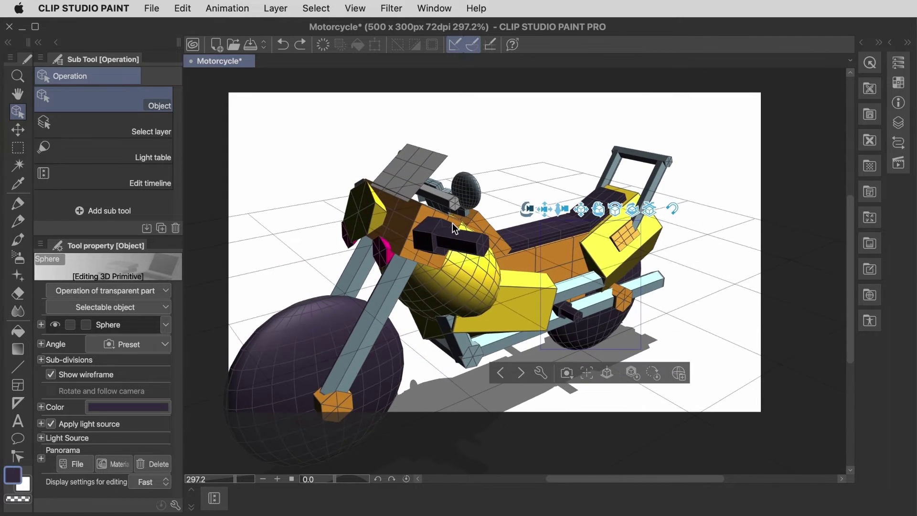
click(425, 179)
click(93, 374)
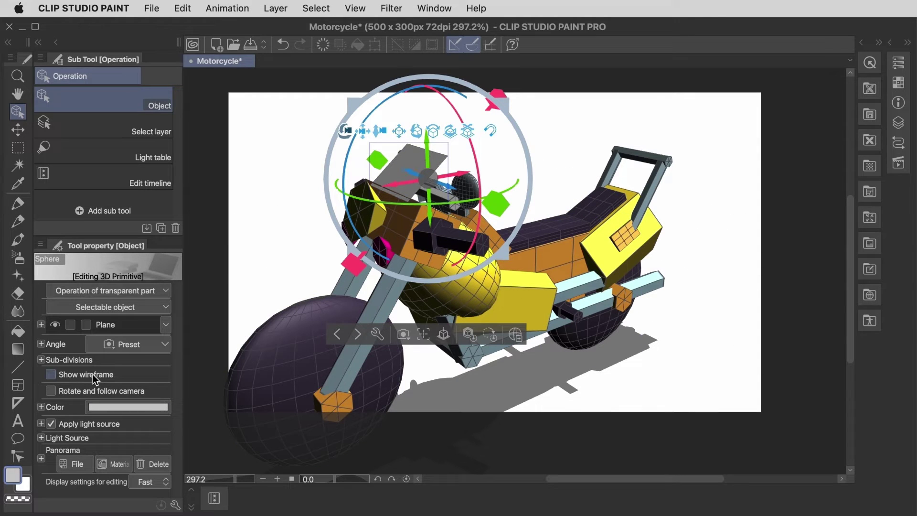
Make the windshield Semi-transparent with opacity 50, then view it from the side
click(42, 407)
scroll(46, 415, down, 2)
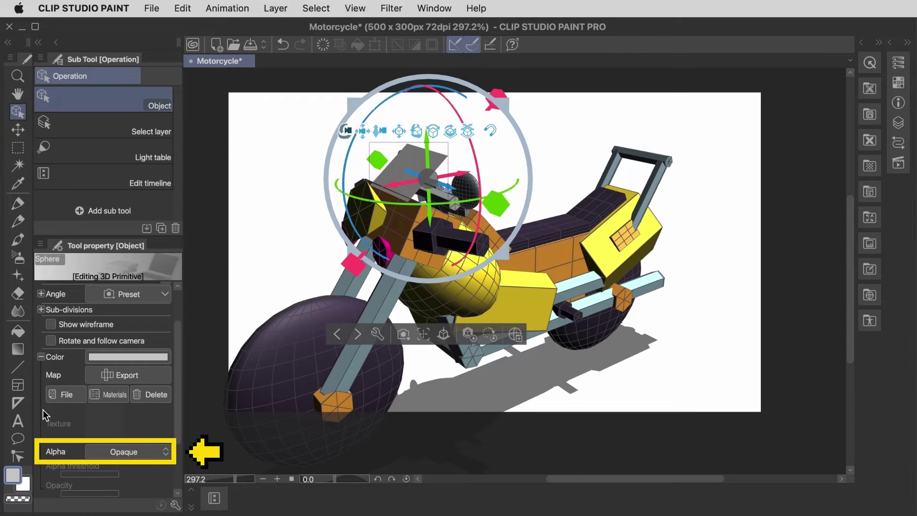
click(151, 458)
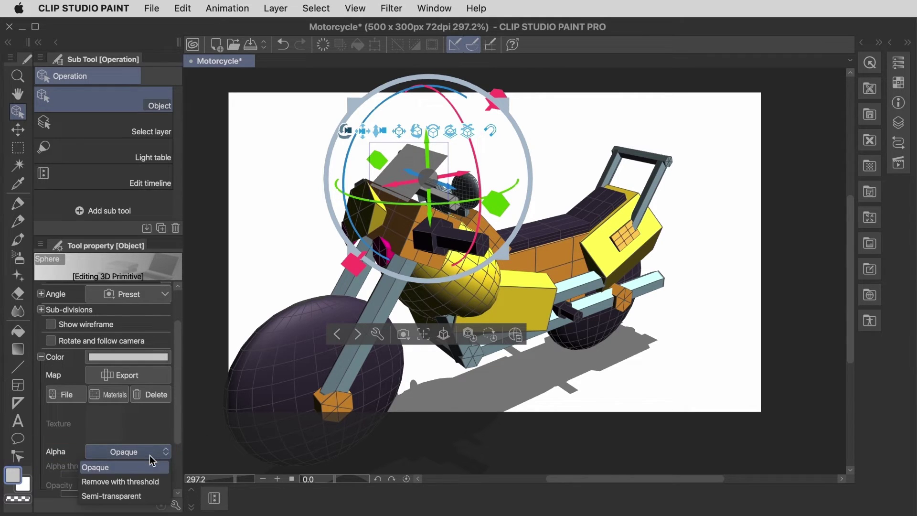
click(149, 497)
scroll(147, 481, down, 3)
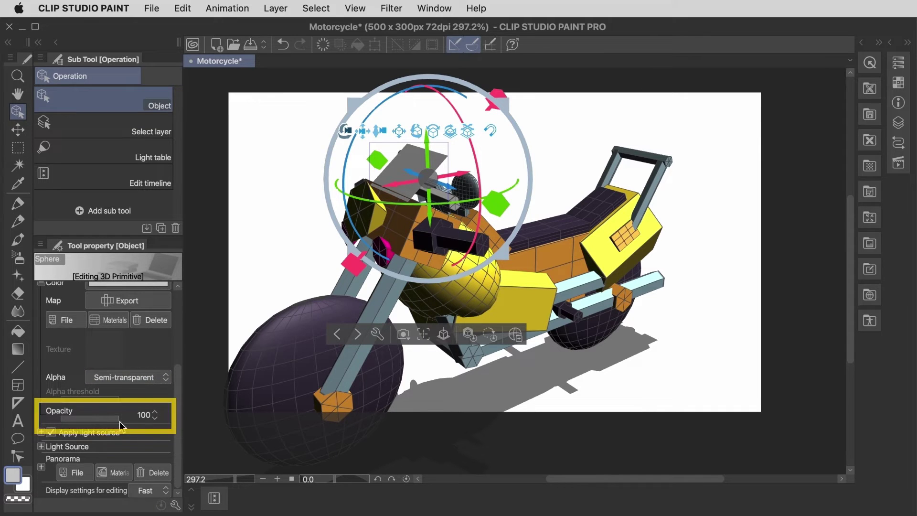
drag(119, 419, 67, 420)
drag(67, 421, 94, 423)
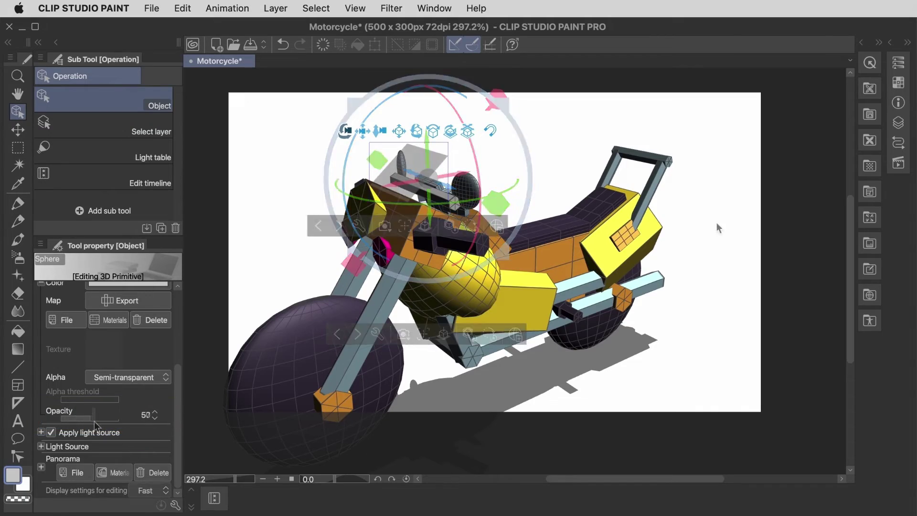
mouse_move(640, 245)
mouse_down()
mouse_move(482, 243)
mouse_move(452, 208)
mouse_move(710, 196)
mouse_move(379, 190)
mouse_move(708, 193)
mouse_move(573, 276)
mouse_move(538, 283)
mouse_up()
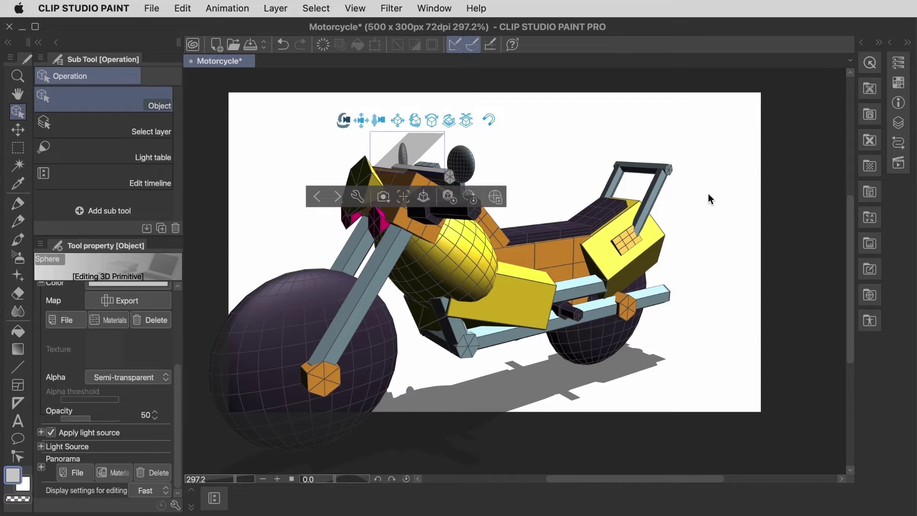
Switch on Parallel light 2 in the object list and select it for editing
drag(291, 282, 600, 237)
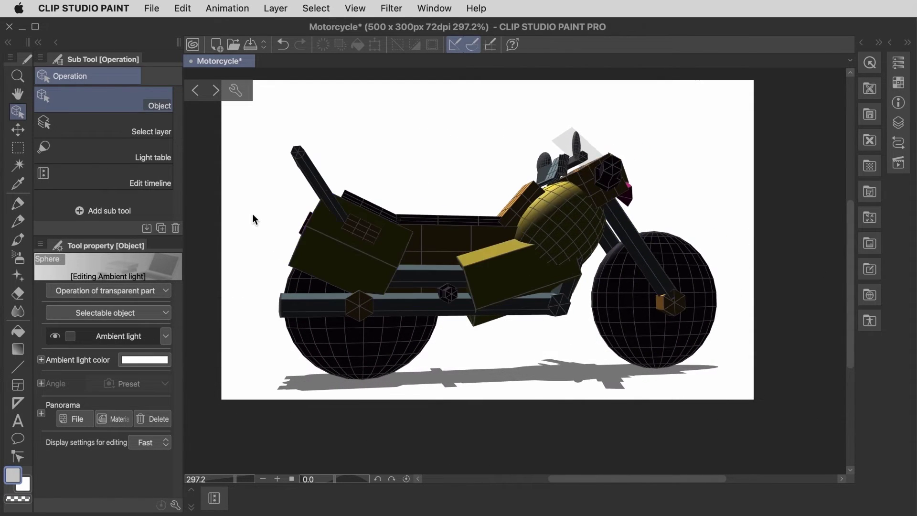
drag(252, 213, 592, 244)
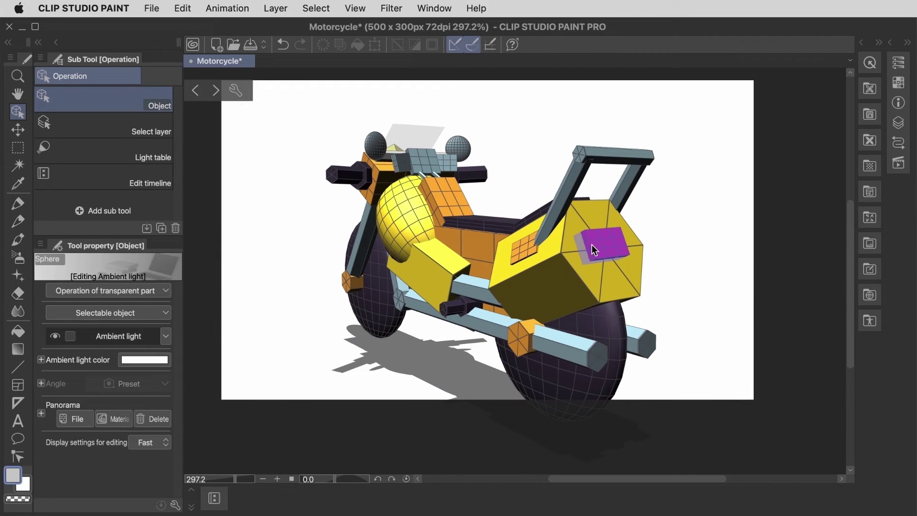
click(167, 337)
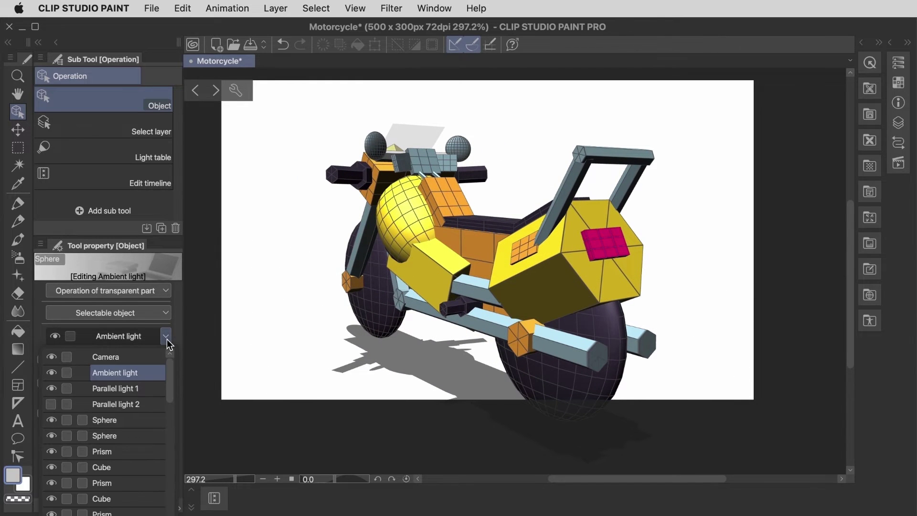
click(52, 389)
click(51, 388)
click(50, 405)
click(116, 404)
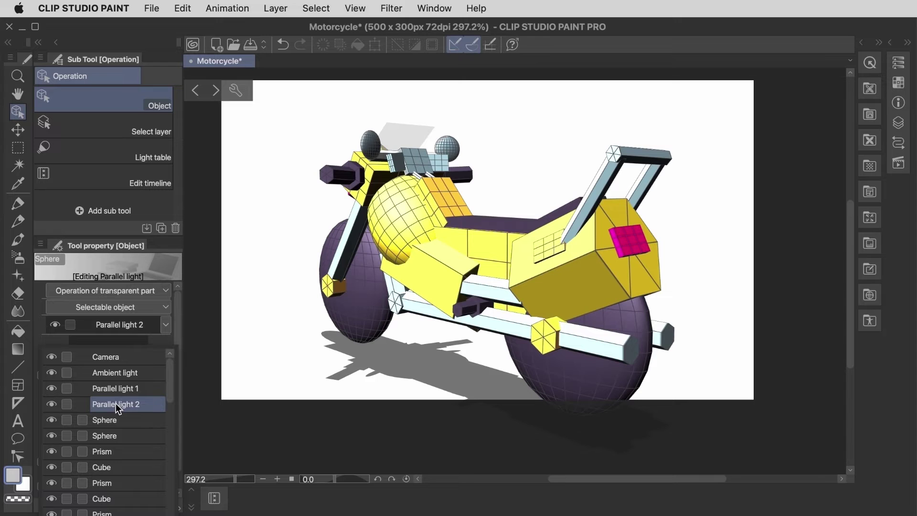
click(165, 324)
Aim Parallel light 2 at the motorcycle's front and set its intensity to 0.41
drag(323, 370, 165, 356)
mouse_move(97, 367)
mouse_down()
mouse_move(166, 406)
mouse_move(165, 378)
mouse_up()
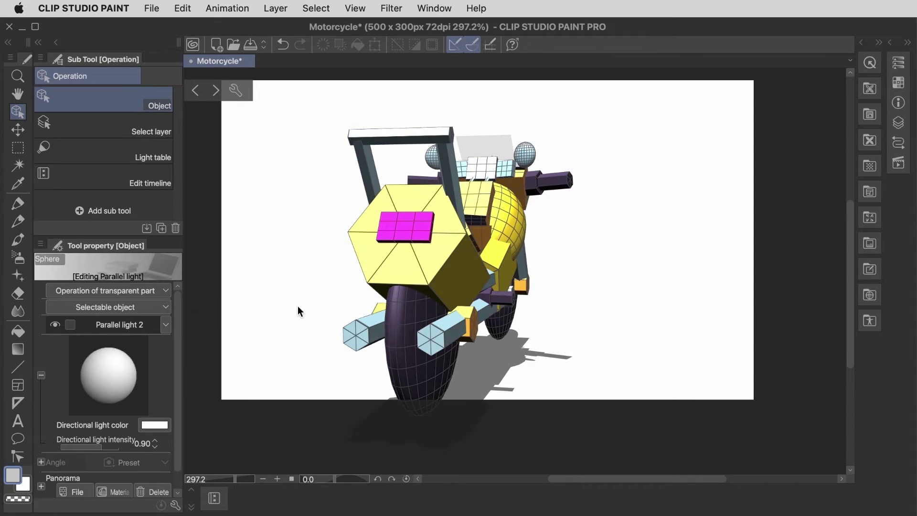
drag(297, 311, 244, 330)
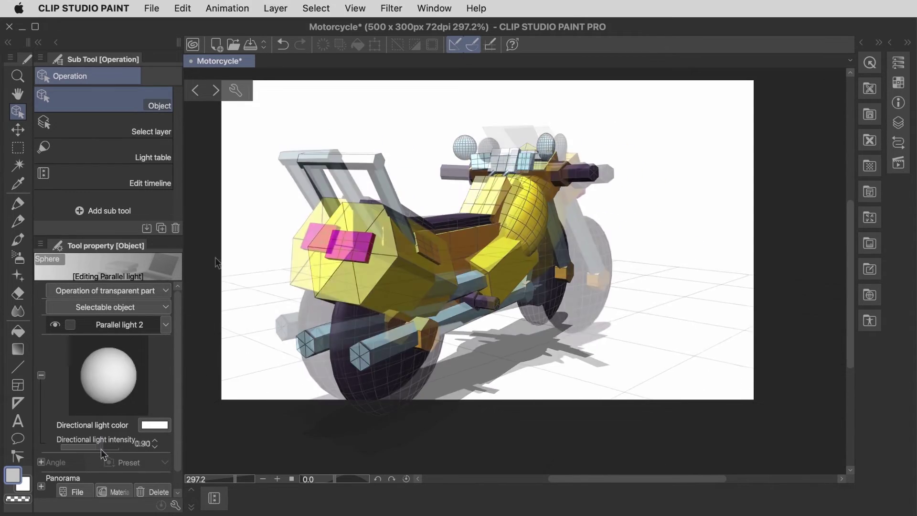
drag(219, 260, 199, 245)
Give Parallel light 2 a magenta colour and orbit around the lit motorcycle
click(154, 427)
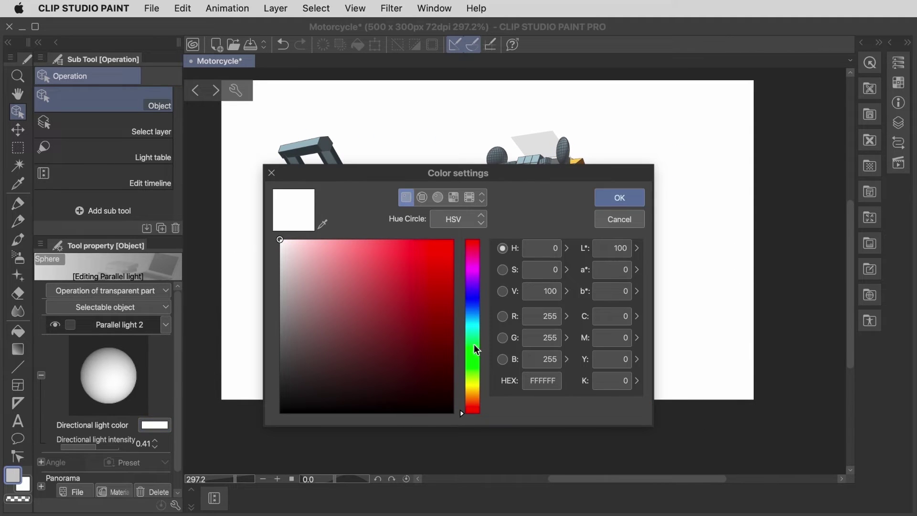
click(433, 239)
click(477, 259)
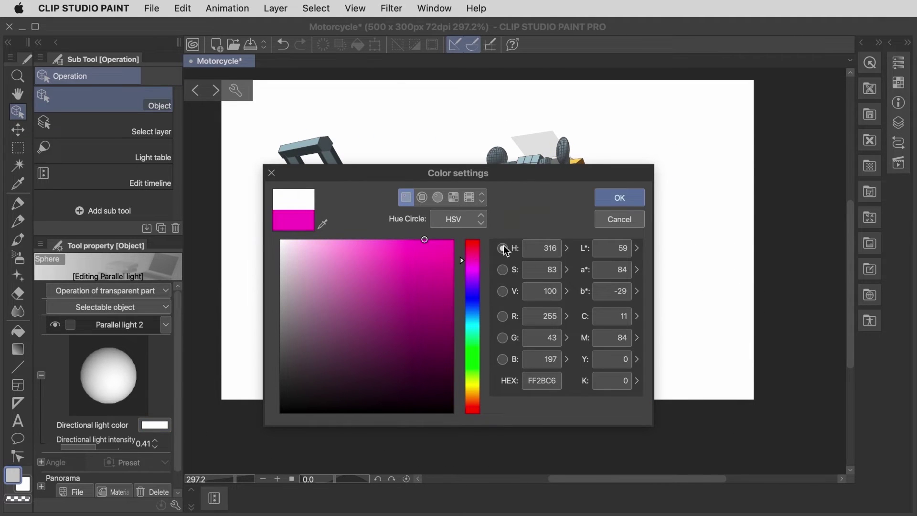
click(617, 198)
drag(617, 200, 618, 290)
drag(316, 163, 266, 84)
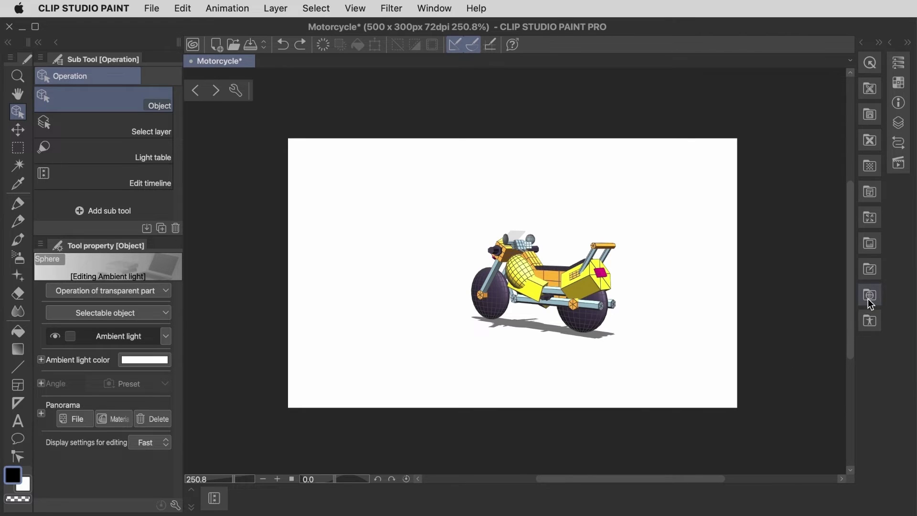
Place a Plane primitive beside the motorcycle, rotate it flat, and expand its Color options
click(869, 296)
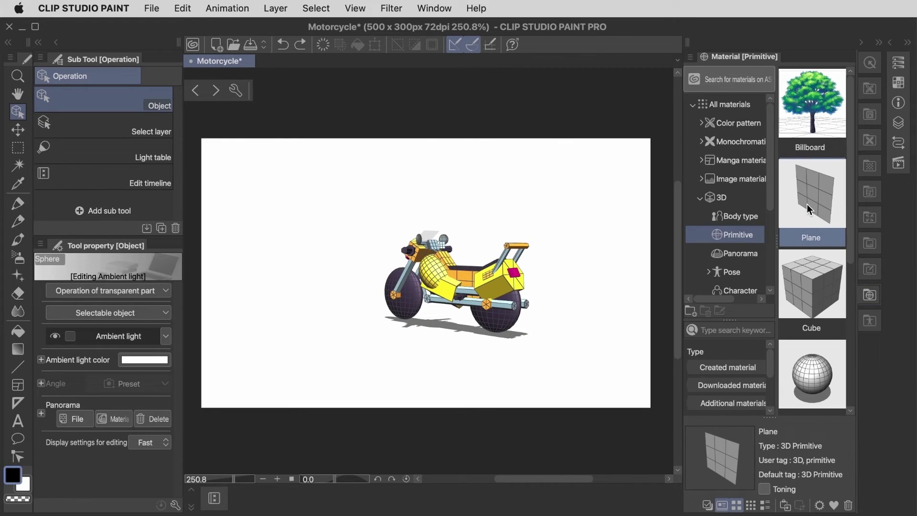
drag(807, 204, 560, 345)
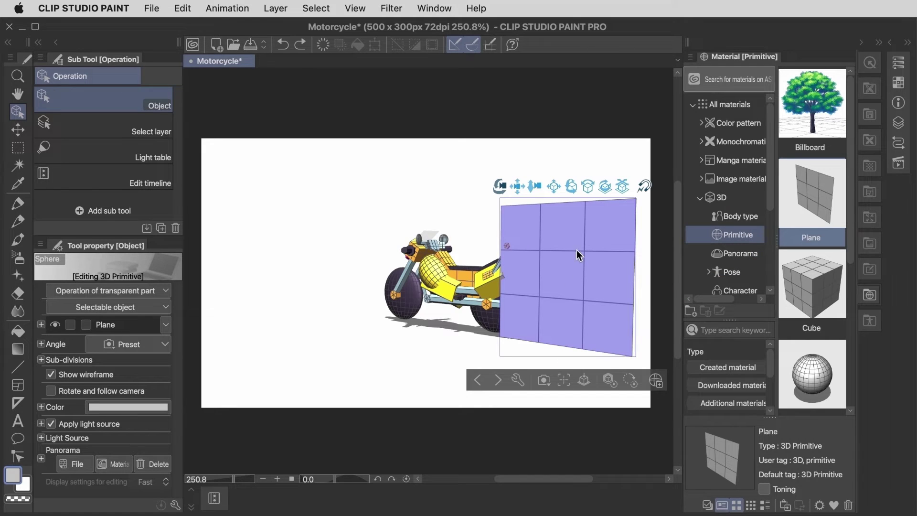
click(571, 214)
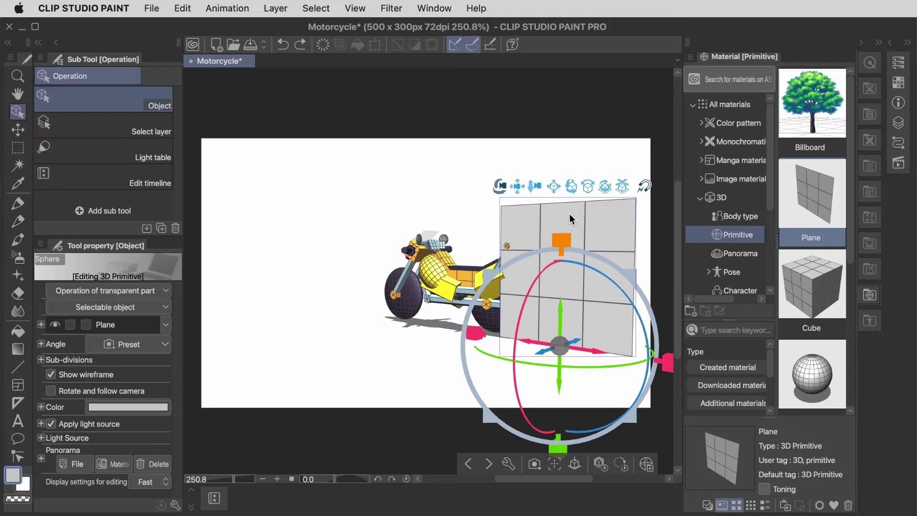
drag(550, 260, 434, 515)
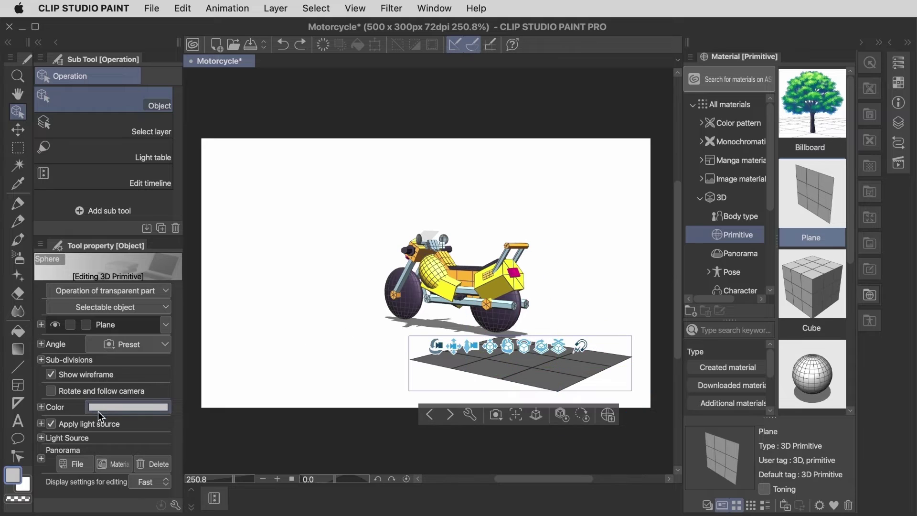
click(42, 408)
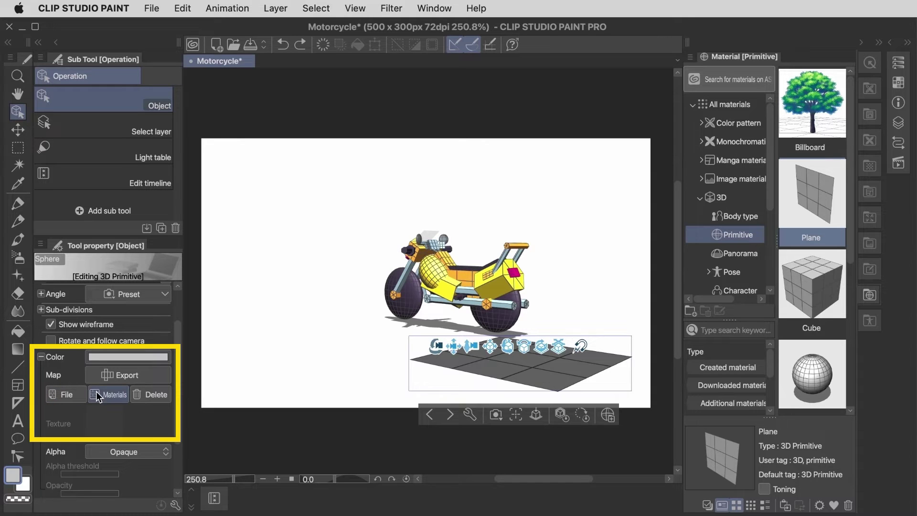
Apply the Stone Wall Tiled texture to the ground plane
click(122, 399)
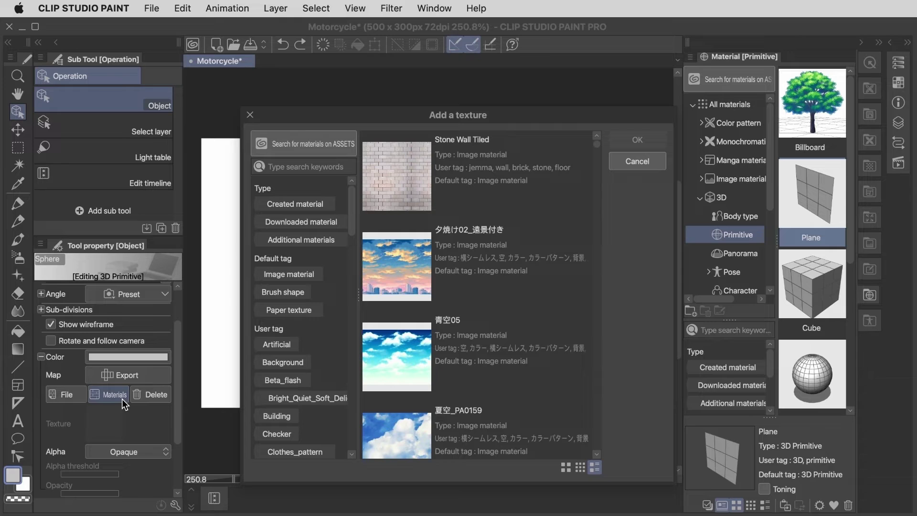
click(459, 264)
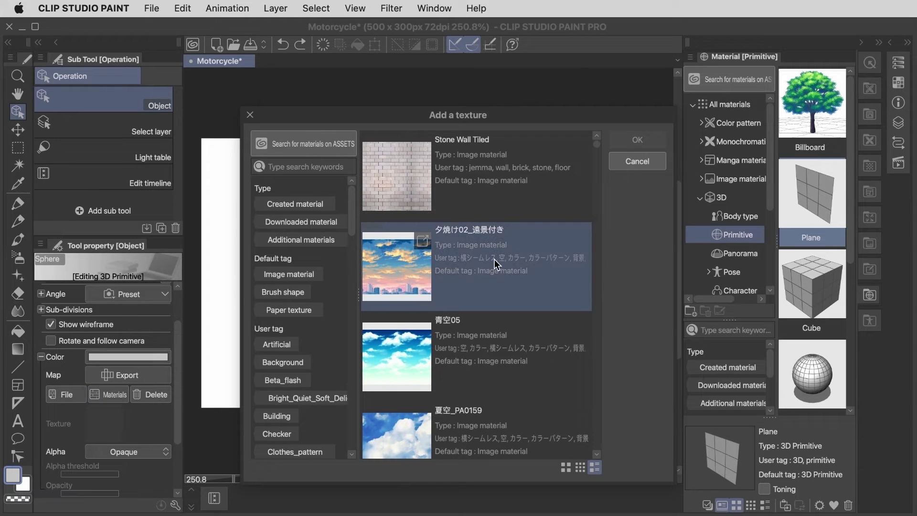
scroll(495, 259, down, 3)
scroll(494, 260, up, 3)
click(403, 190)
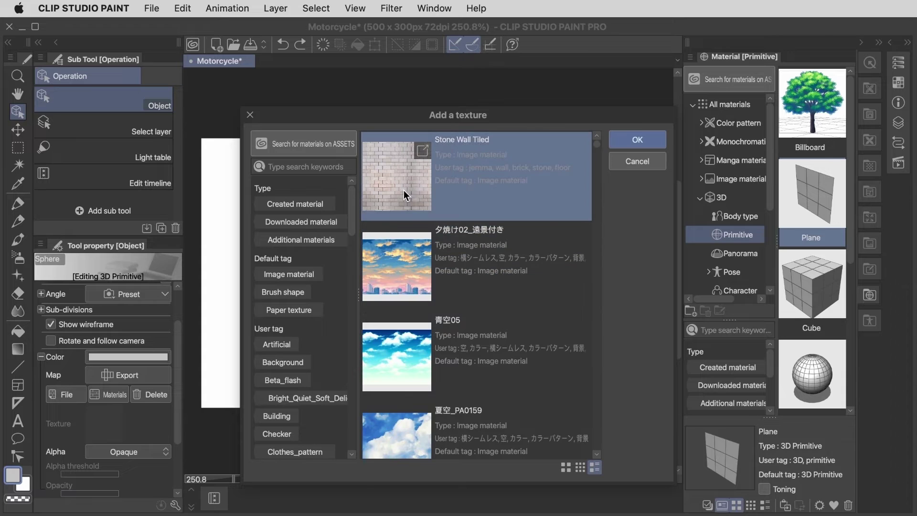
click(634, 145)
Enlarge and stretch the stone floor plane and slide it under the motorcycle
click(500, 356)
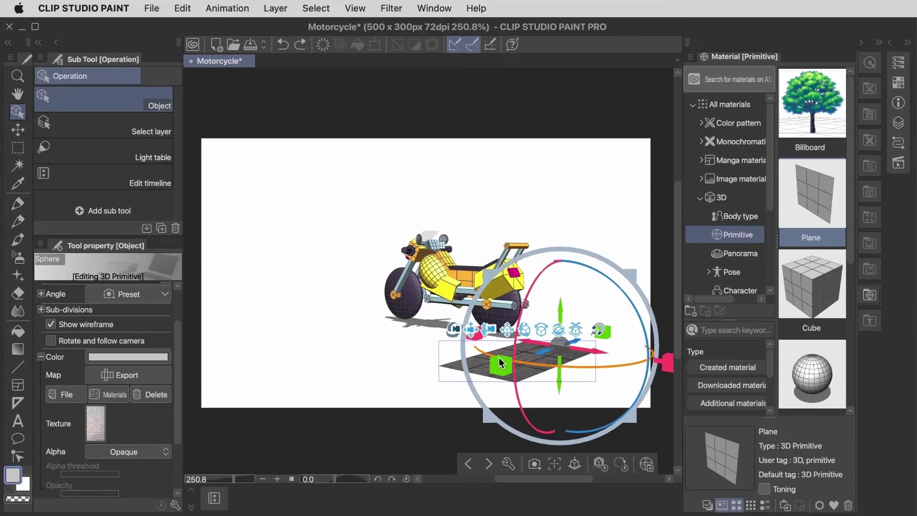
drag(488, 272, 227, 114)
drag(485, 338, 371, 306)
drag(522, 319, 614, 250)
drag(573, 304, 539, 298)
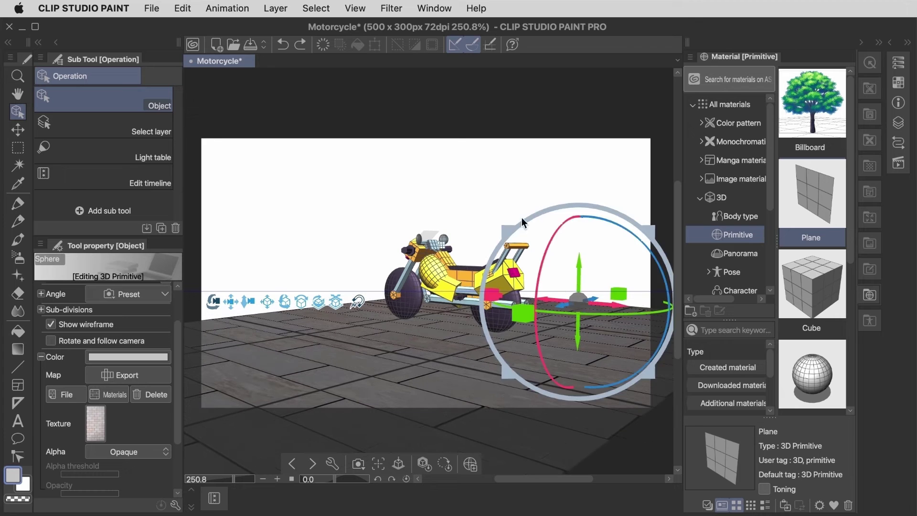
Add a second upright plane behind the motorcycle and give it the sunset sky texture
click(469, 109)
drag(811, 196, 294, 325)
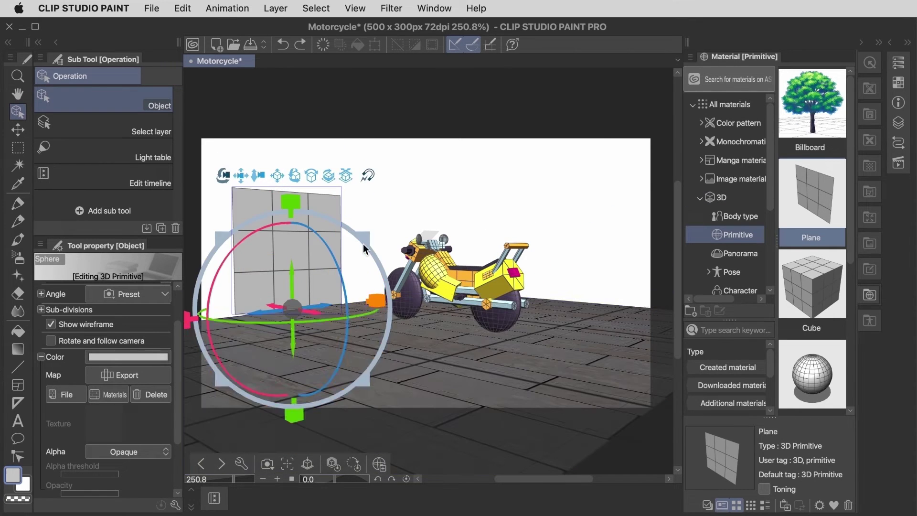
drag(384, 285, 382, 180)
click(364, 185)
click(108, 396)
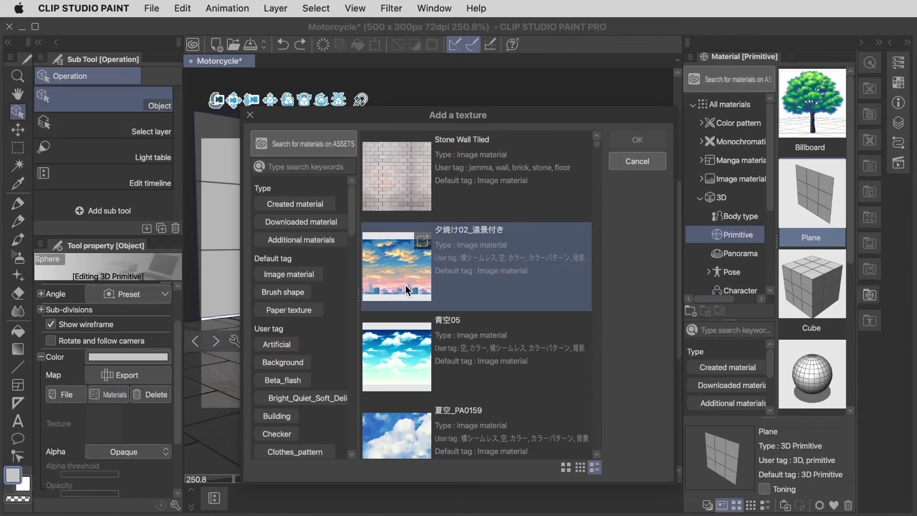
scroll(405, 285, down, 2)
click(406, 242)
click(632, 142)
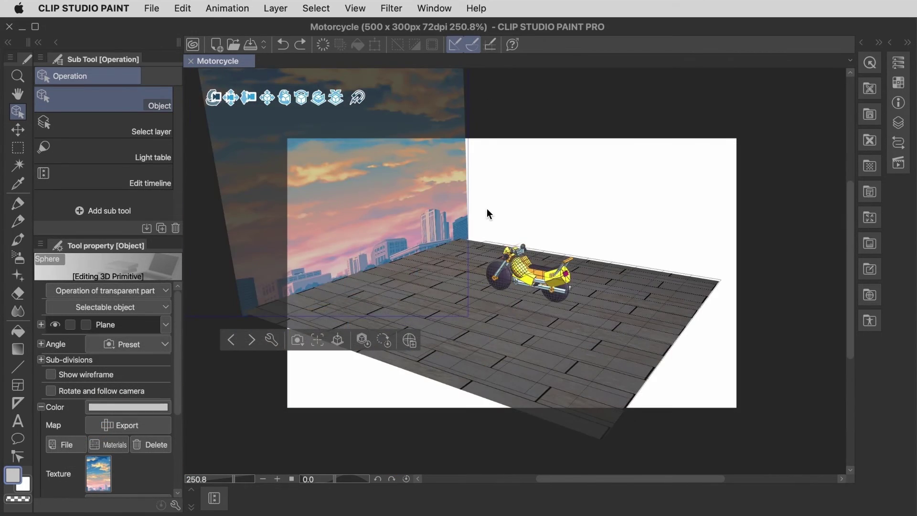
mouse_move(486, 209)
mouse_down()
mouse_move(524, 206)
mouse_move(557, 168)
mouse_move(435, 170)
mouse_move(393, 225)
mouse_move(436, 268)
mouse_move(467, 278)
mouse_move(498, 218)
mouse_up()
Place a shrunken tree billboard behind the motorcycle and check it faces the camera
click(870, 295)
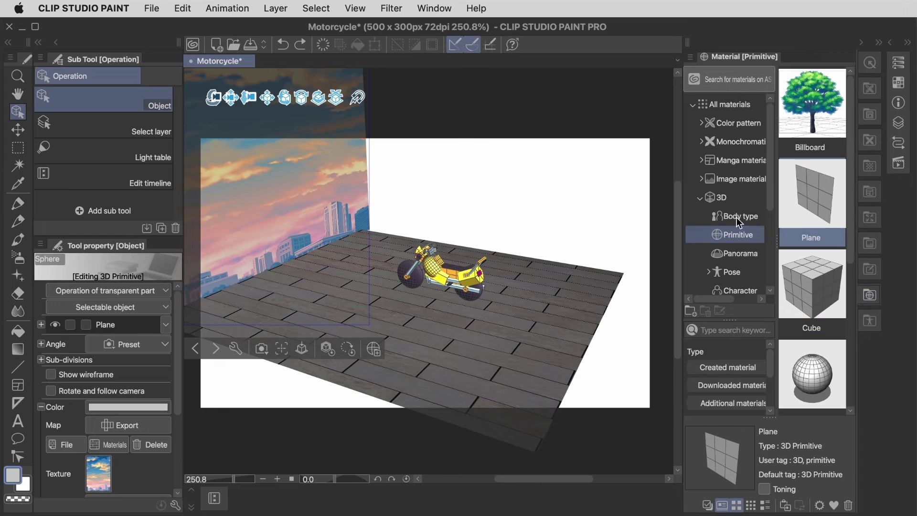
drag(812, 110, 558, 203)
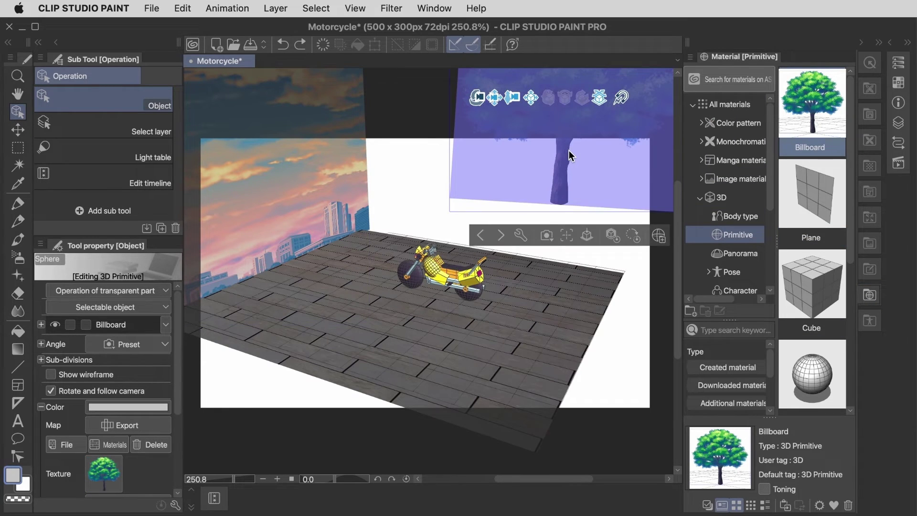
click(569, 150)
drag(625, 138, 601, 158)
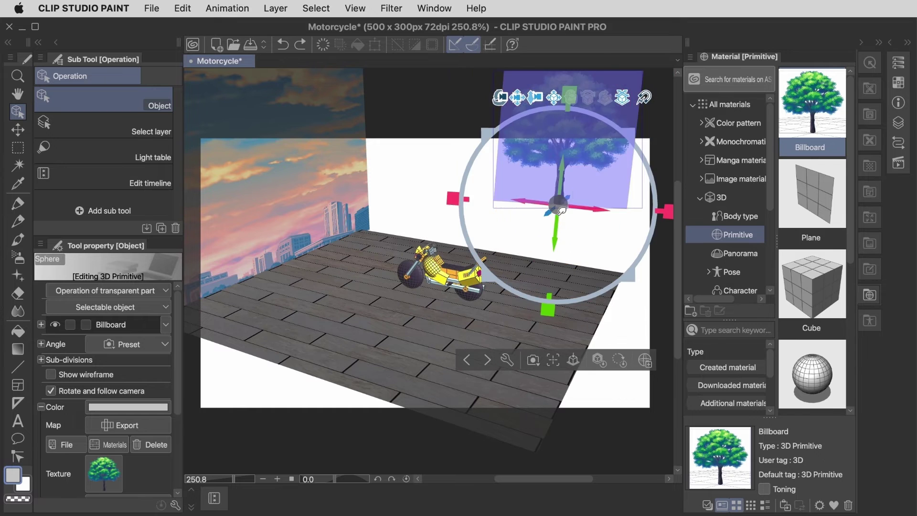
drag(558, 197, 476, 301)
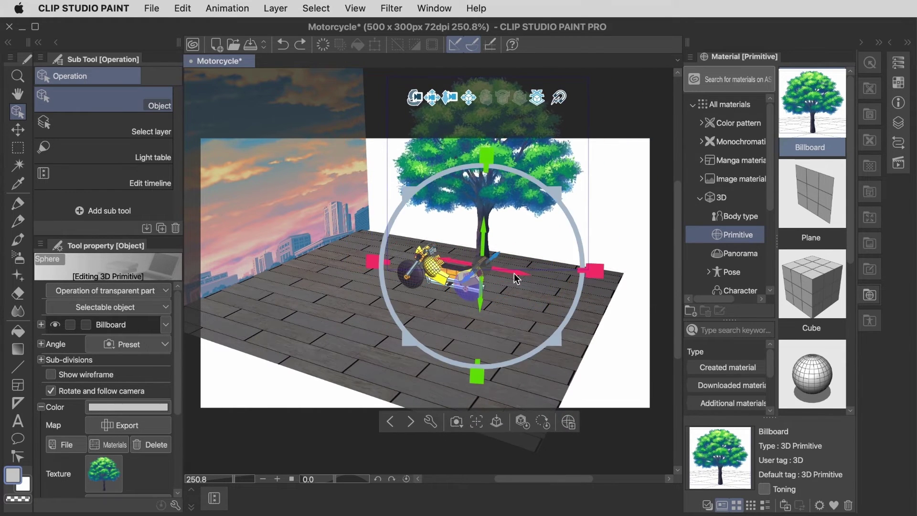
click(614, 234)
drag(621, 235, 641, 190)
drag(294, 361, 349, 363)
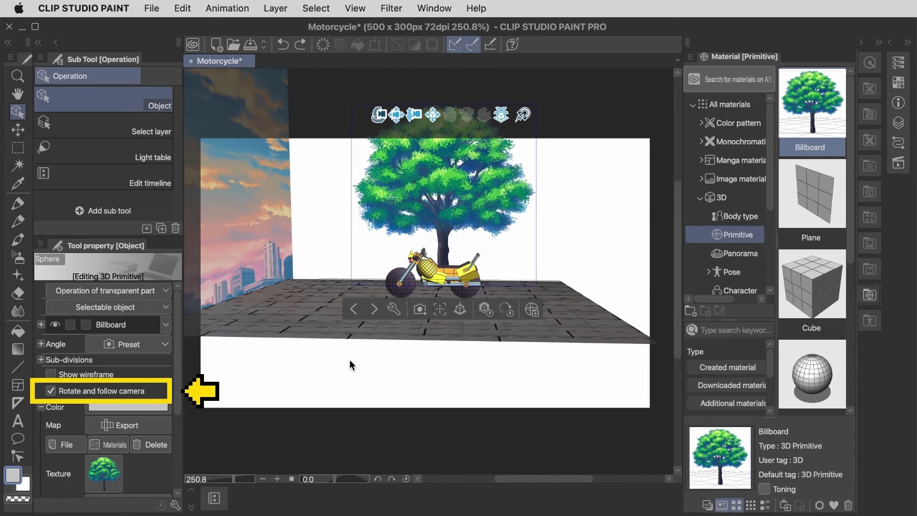
drag(500, 383, 352, 377)
Move the tree to the motorcycle's left side and add a second tree billboard
click(622, 224)
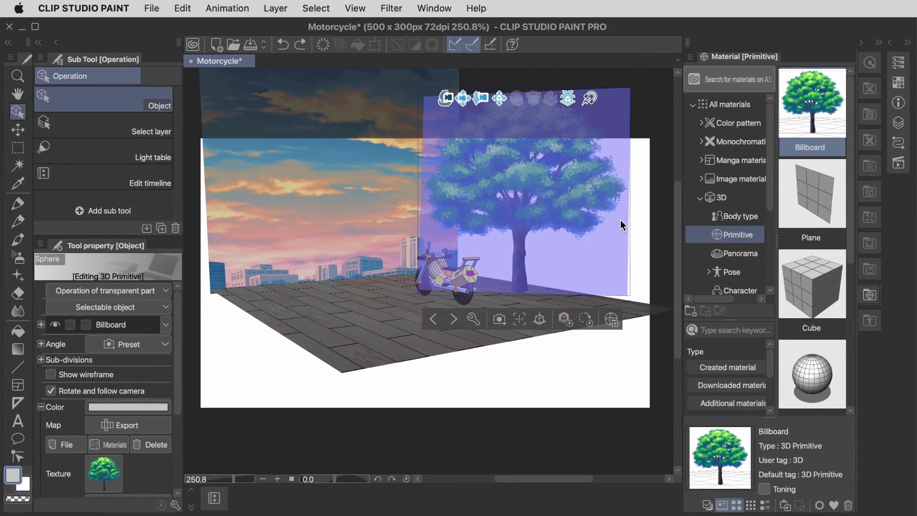
drag(507, 296, 308, 327)
click(309, 336)
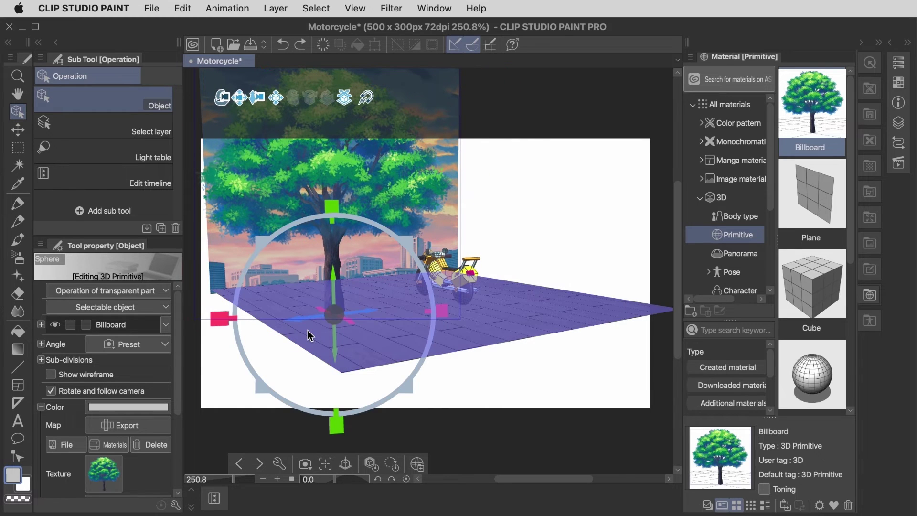
drag(353, 322, 373, 337)
key(super+z)
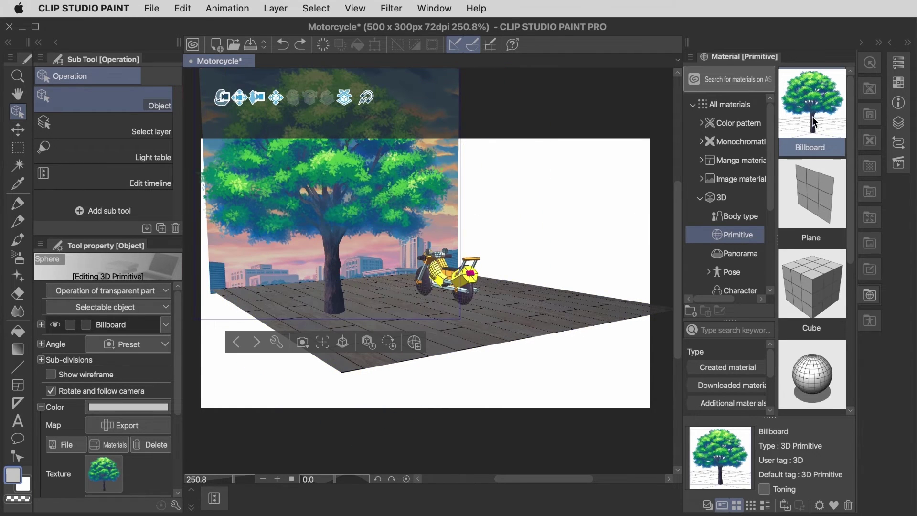
drag(814, 114, 533, 300)
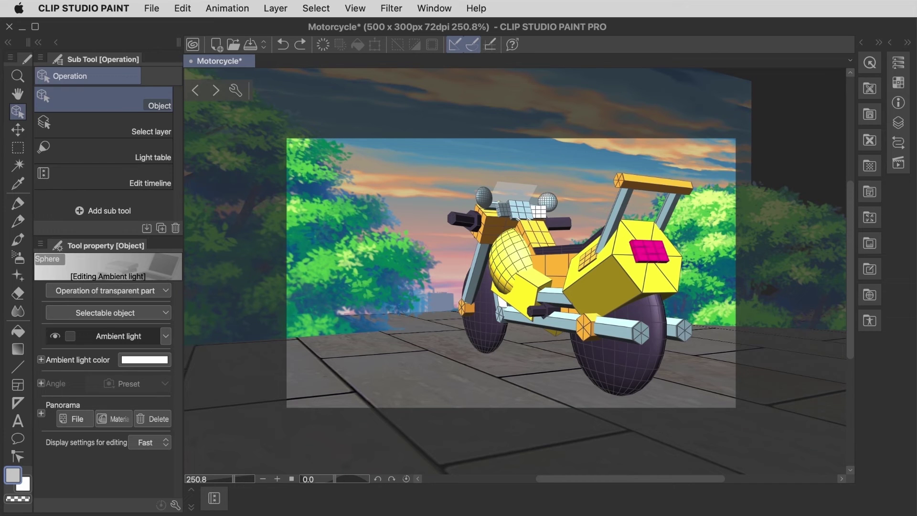
Raise the camera Perspective under Angle from 4.50 to 5.20
click(42, 383)
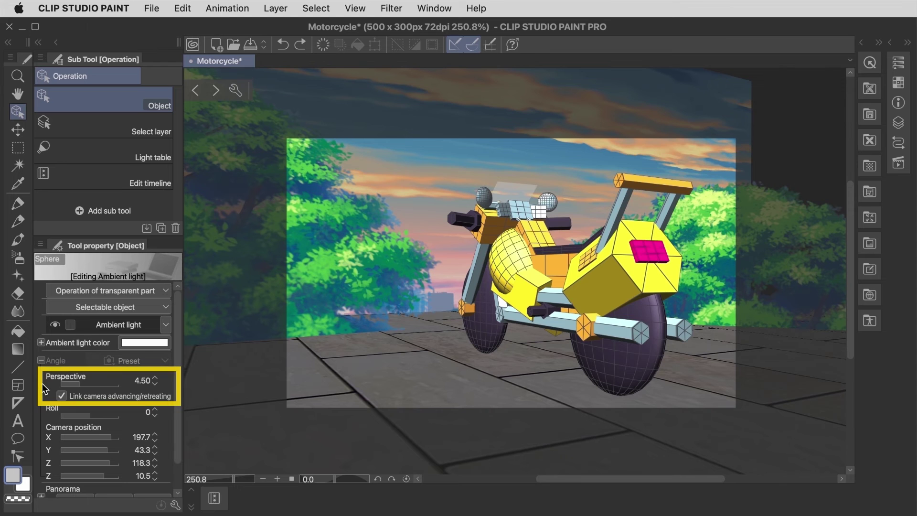
drag(79, 385, 79, 383)
Hide the floor, sky and tree objects in the object list
click(165, 325)
scroll(109, 430, down, 10)
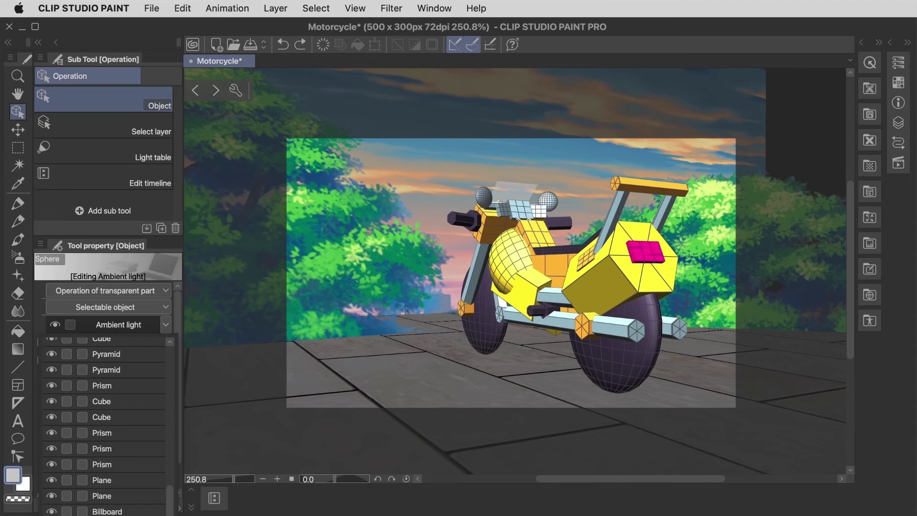
drag(54, 512, 54, 479)
click(168, 326)
Try perspectives 9.18 and 12.20 while orbiting, then settle on perspective 4.64
drag(77, 385, 89, 385)
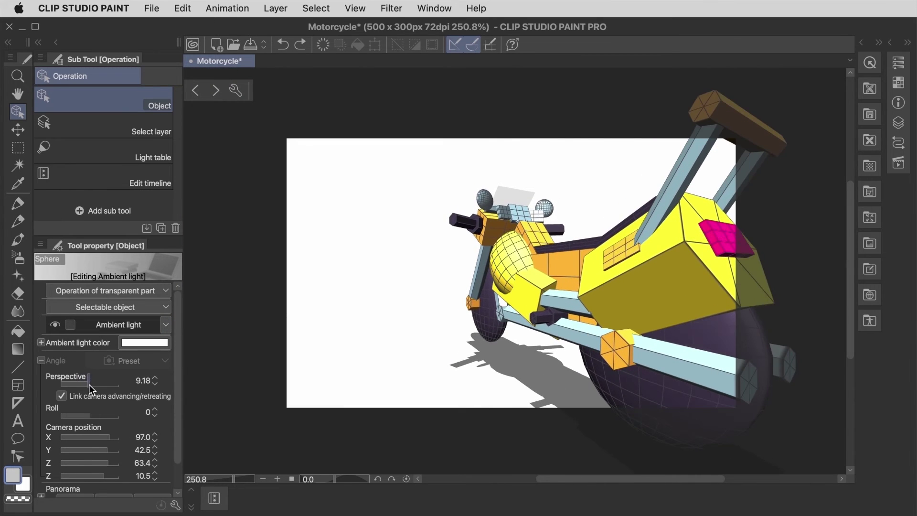
drag(393, 341, 320, 312)
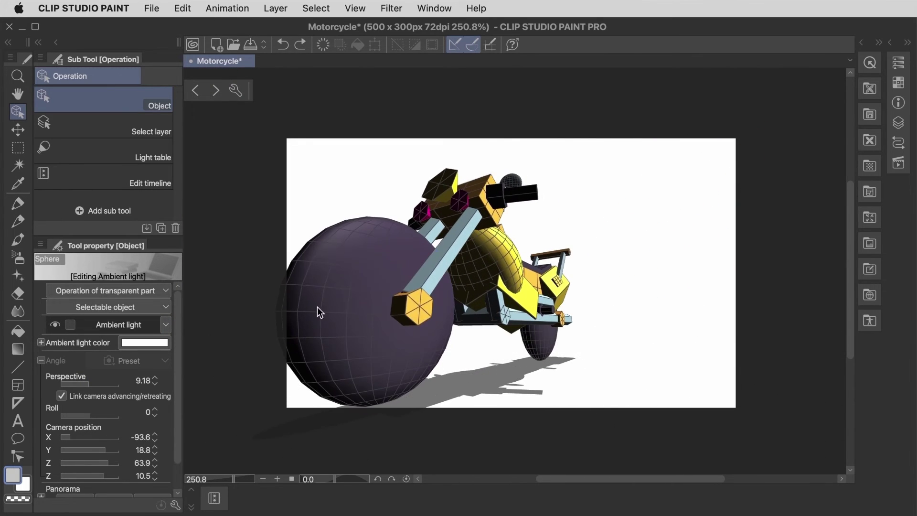
drag(92, 388, 109, 384)
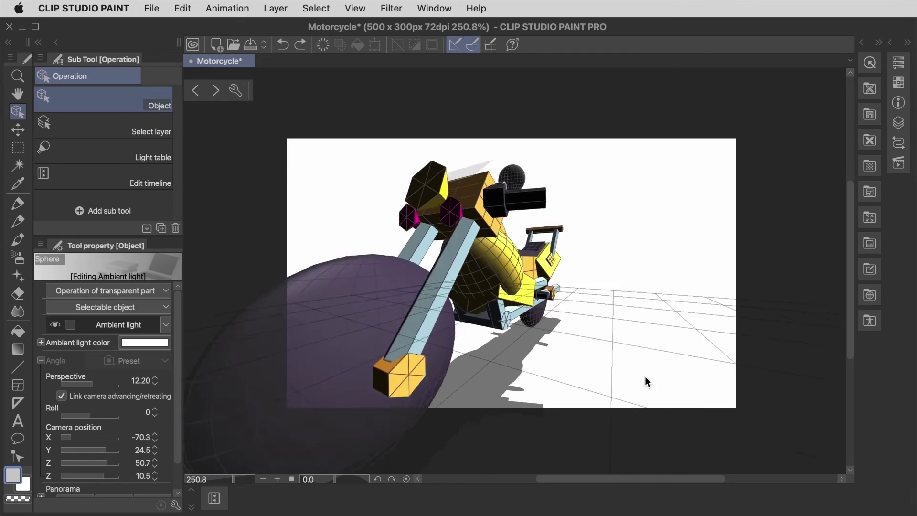
drag(503, 314, 464, 416)
drag(92, 387, 82, 386)
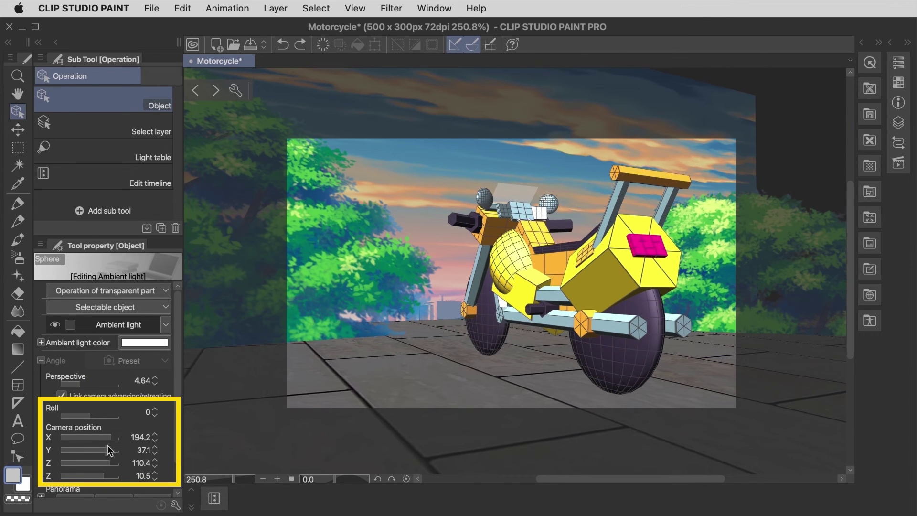
Set the camera Roll to -5 and adjust its Y/Z position, Y reaching 35.7
drag(92, 421, 89, 420)
click(154, 409)
click(155, 410)
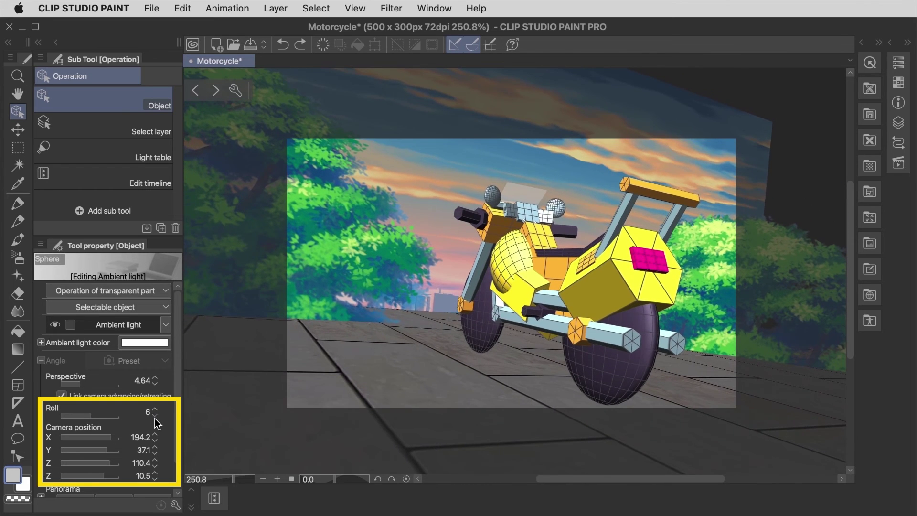
click(154, 409)
click(155, 417)
click(154, 454)
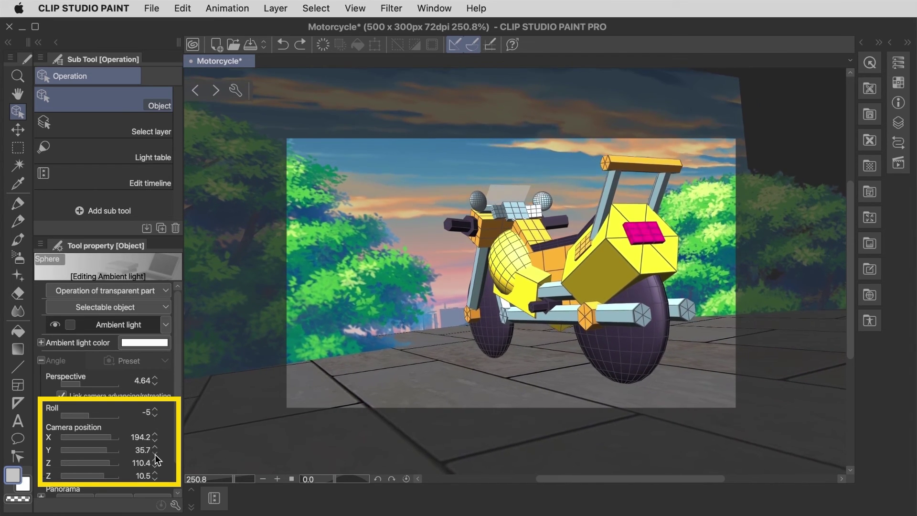